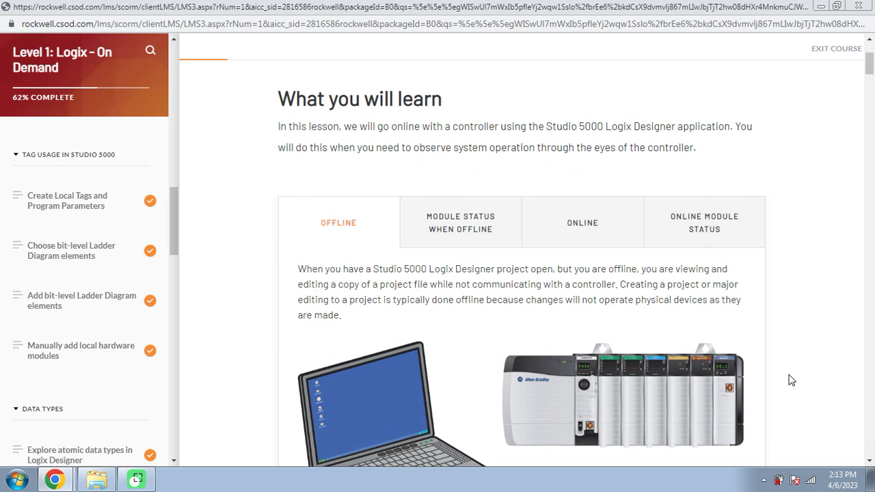
# Step: Review the lesson's Offline, Module Status When Offline, Online and Online Module Status topics
pyautogui.scroll(-2, 790, 380)
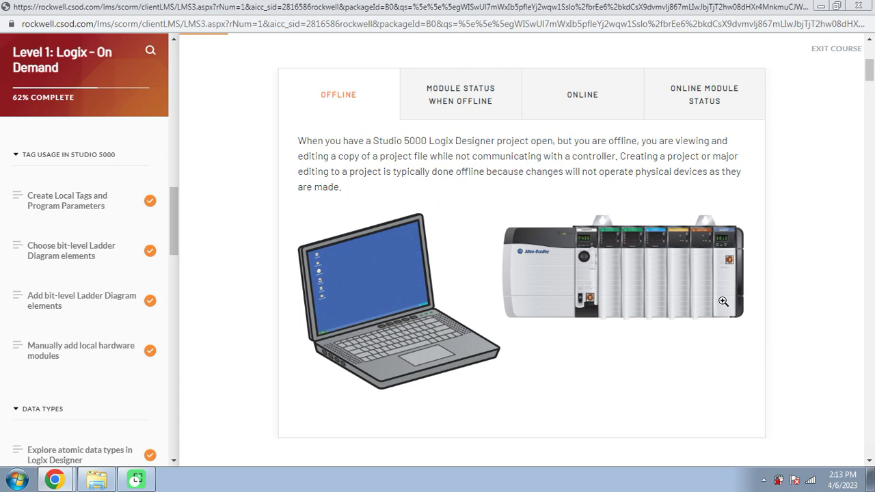
pyautogui.click(459, 91)
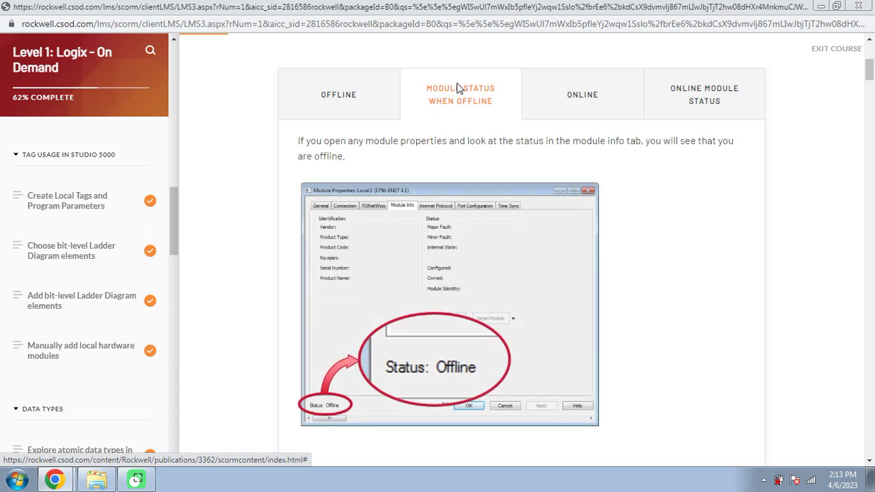
pyautogui.click(552, 108)
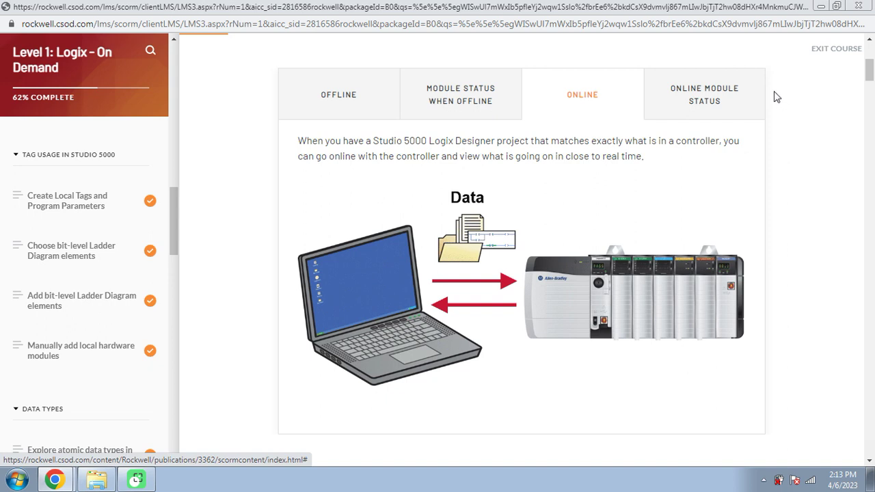
pyautogui.click(757, 92)
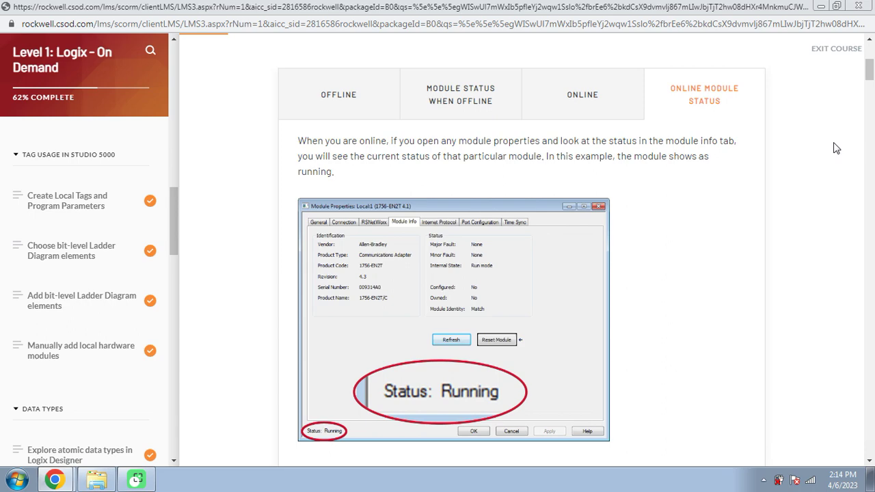
# Step: Read the lesson sections on the communications path, its structure, browsing with Who Active, and controller mode
pyautogui.scroll(-4, 835, 148)
pyautogui.scroll(-3, 835, 149)
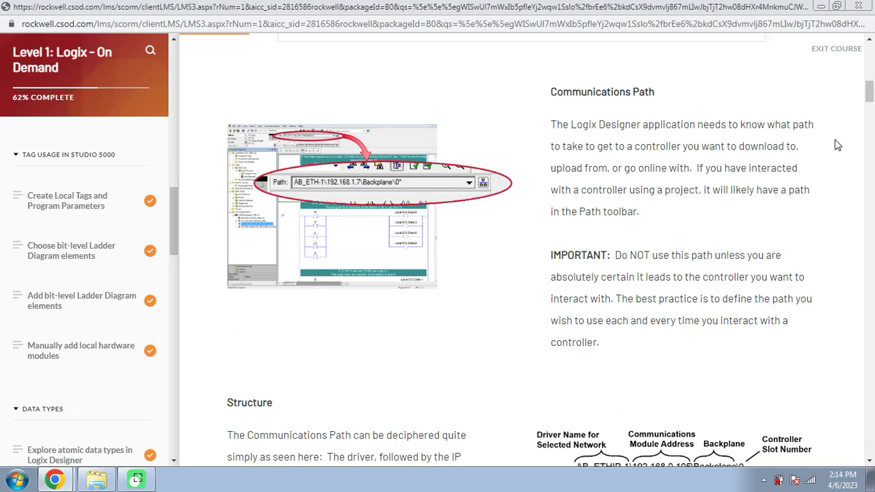
pyautogui.scroll(-5, 837, 145)
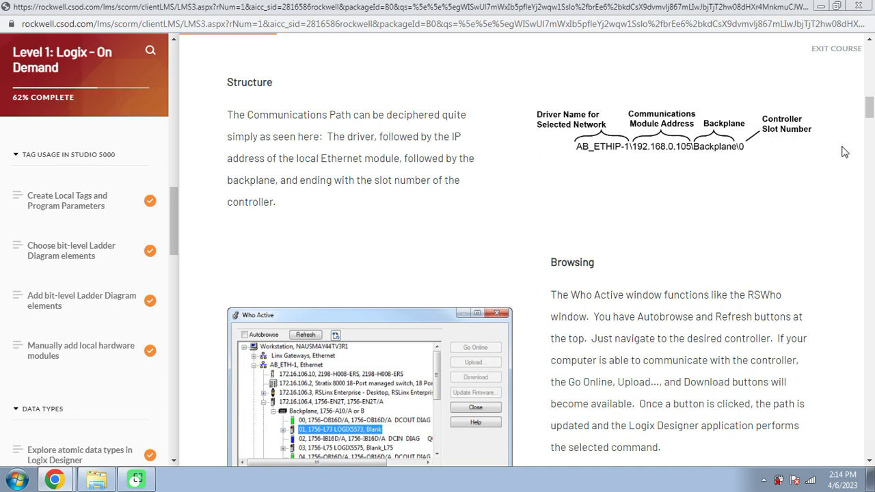
pyautogui.scroll(-2, 806, 190)
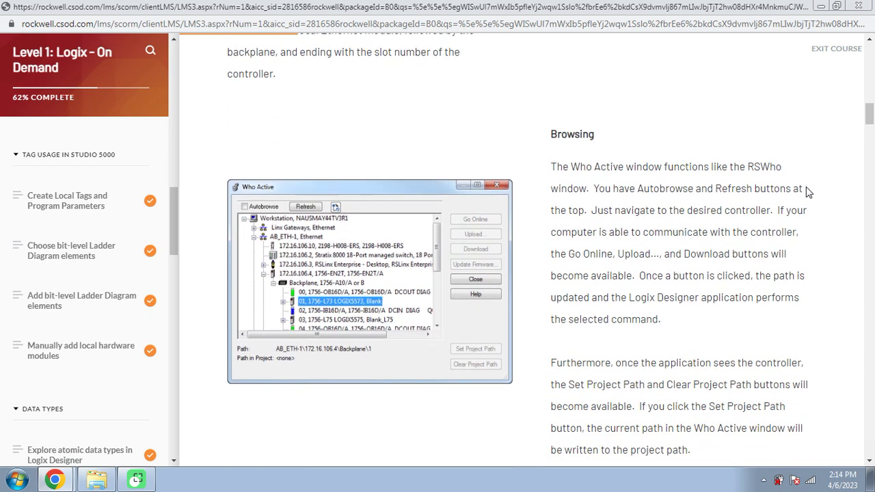
pyautogui.scroll(-1, 806, 190)
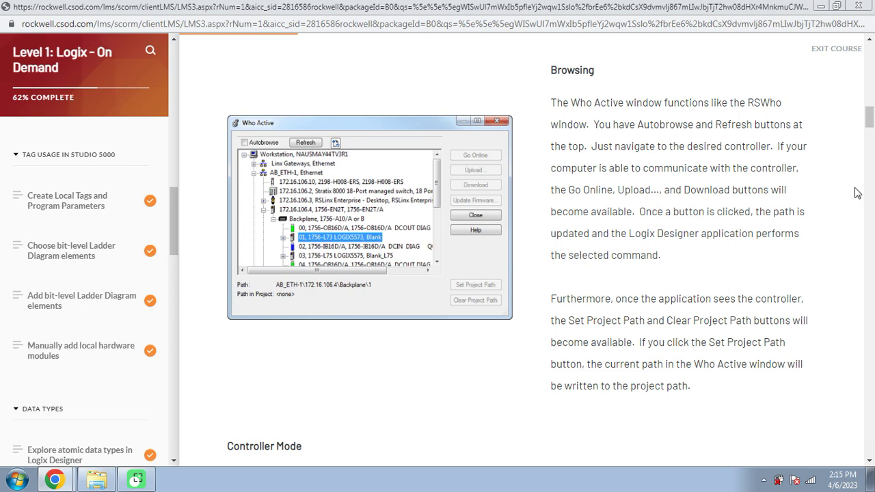
pyautogui.scroll(-2, 855, 194)
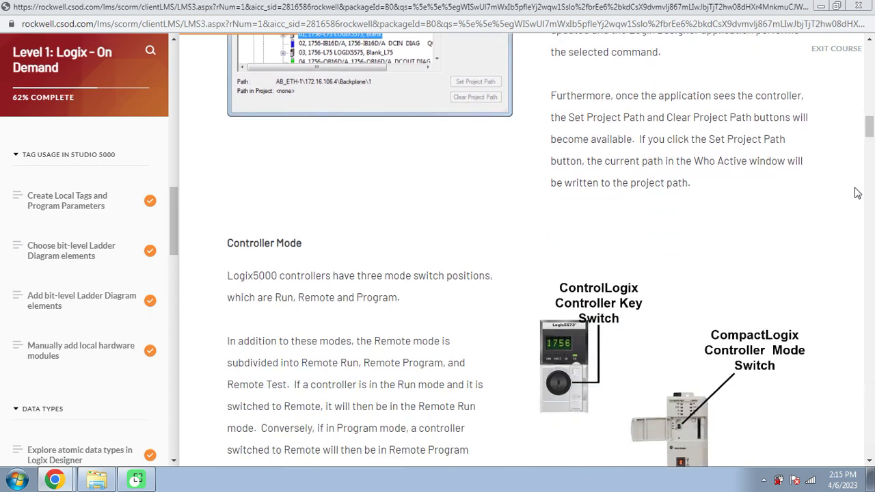
pyautogui.scroll(-3, 854, 191)
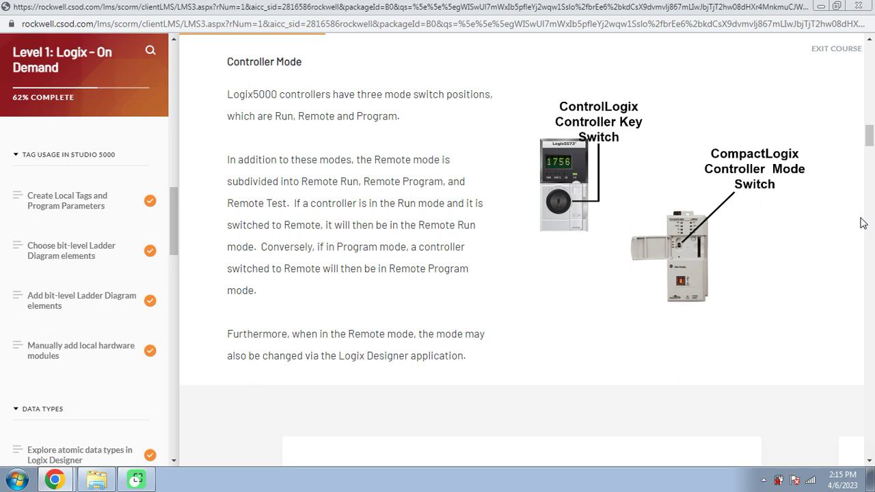
# Step: Go through the "Upload or download?" slides, reading Download, Upload and the "Important to remember" reminder
pyautogui.scroll(-5, 851, 225)
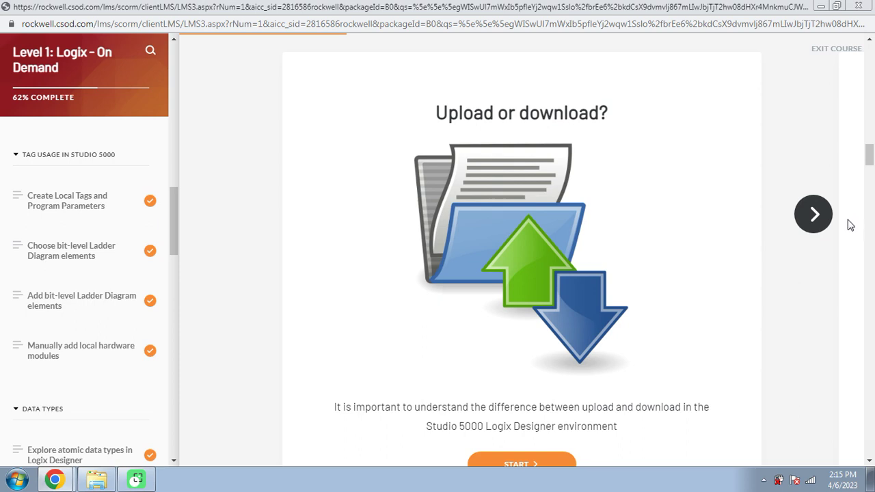
pyautogui.click(815, 219)
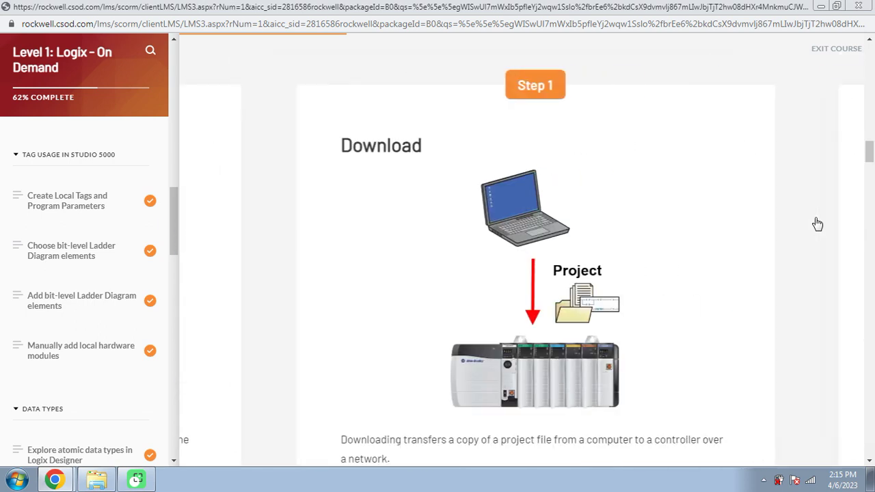
pyautogui.scroll(-1, 815, 238)
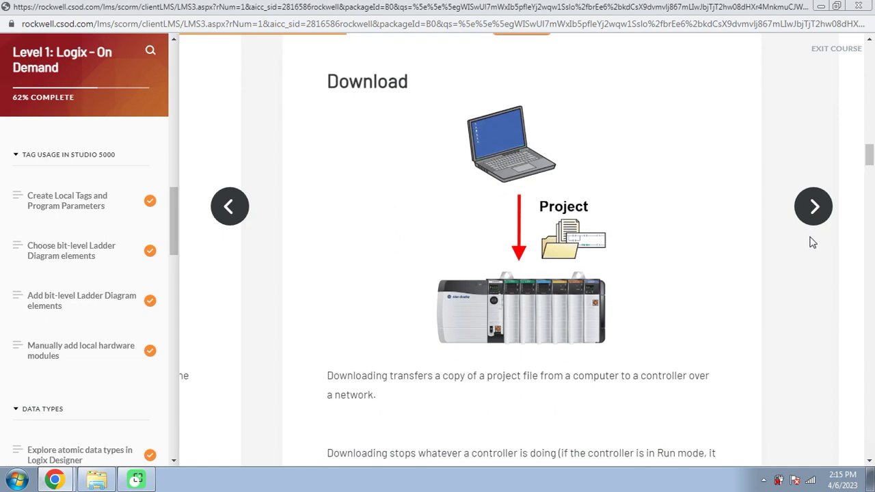
pyautogui.scroll(-1, 812, 243)
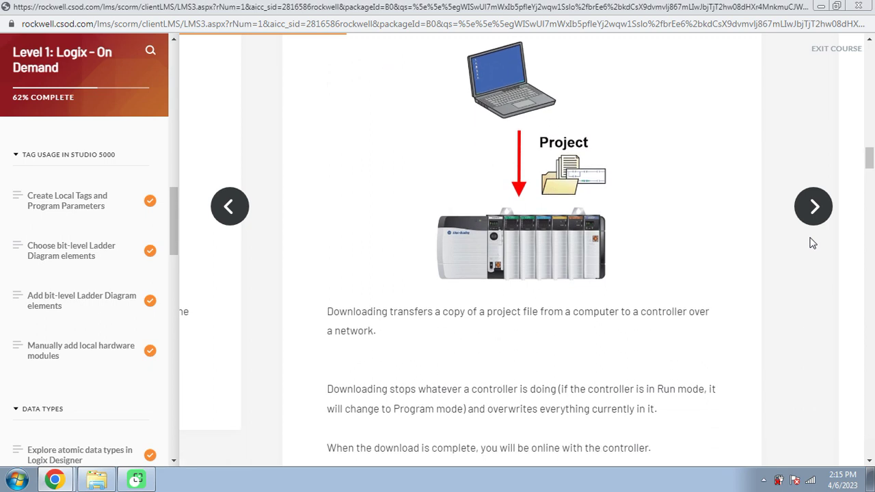
pyautogui.scroll(-1, 812, 242)
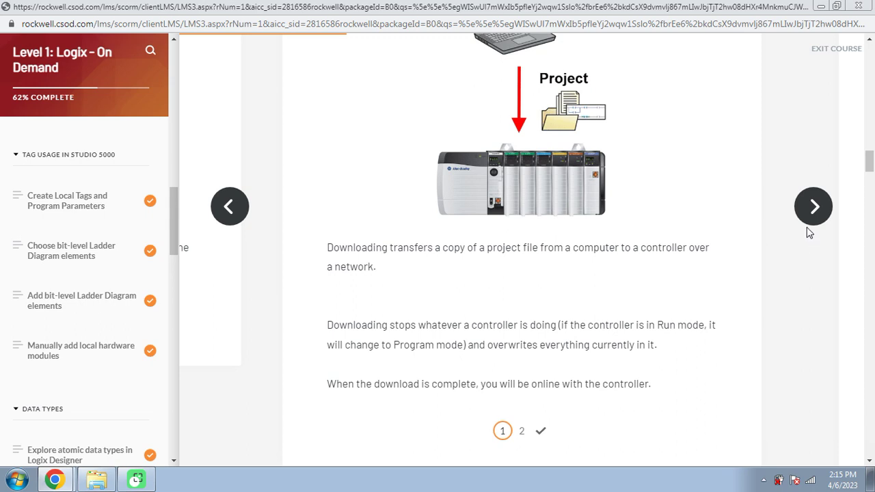
pyautogui.click(813, 211)
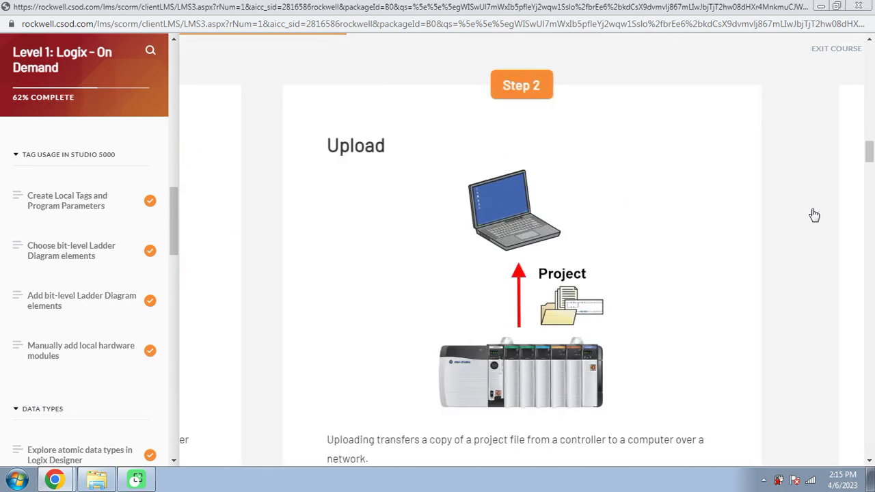
pyautogui.scroll(-1, 755, 210)
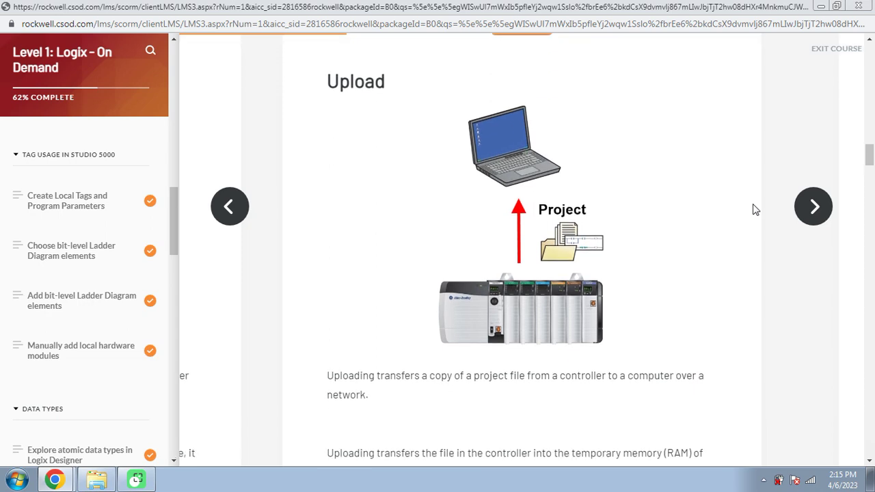
pyautogui.scroll(-1, 755, 210)
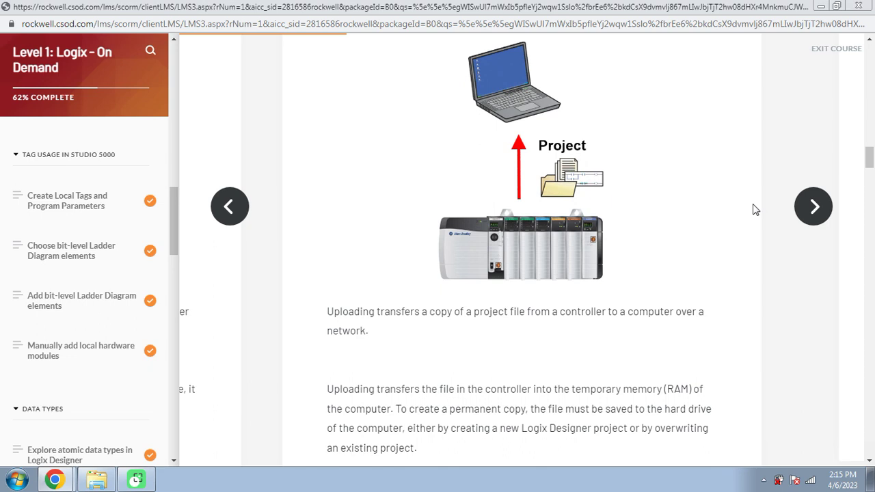
pyautogui.scroll(-1, 755, 209)
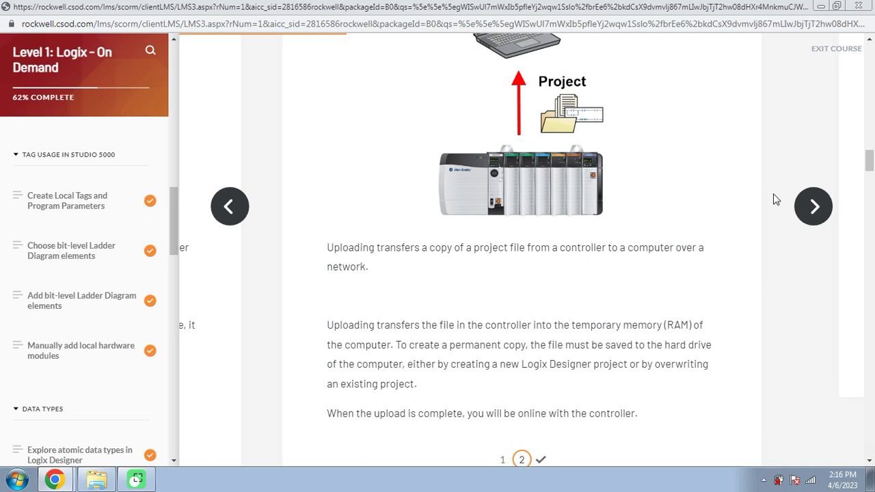
pyautogui.click(813, 205)
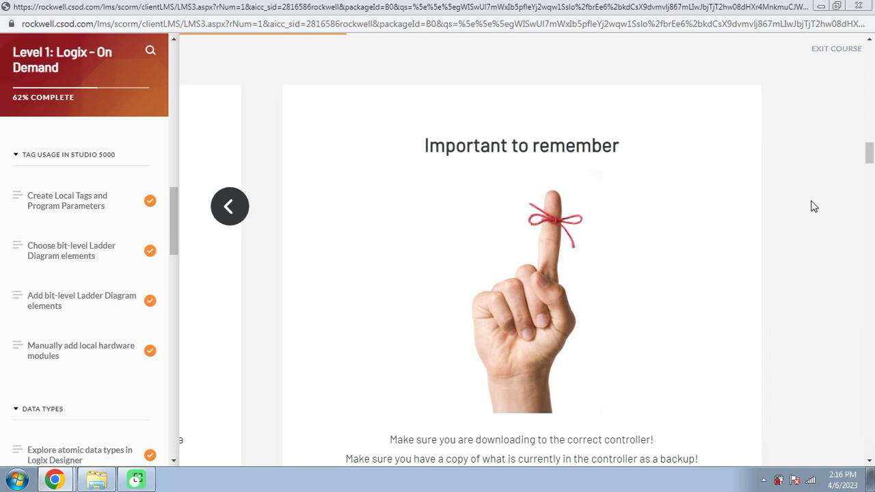
pyautogui.scroll(-1, 813, 205)
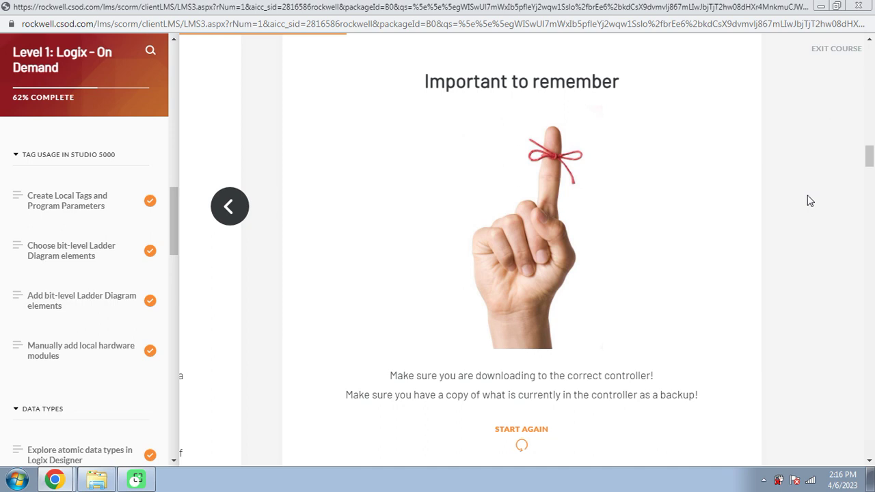
# Step: Play the lesson video on going online with RSLinx Classic in full screen
pyautogui.scroll(-7, 806, 201)
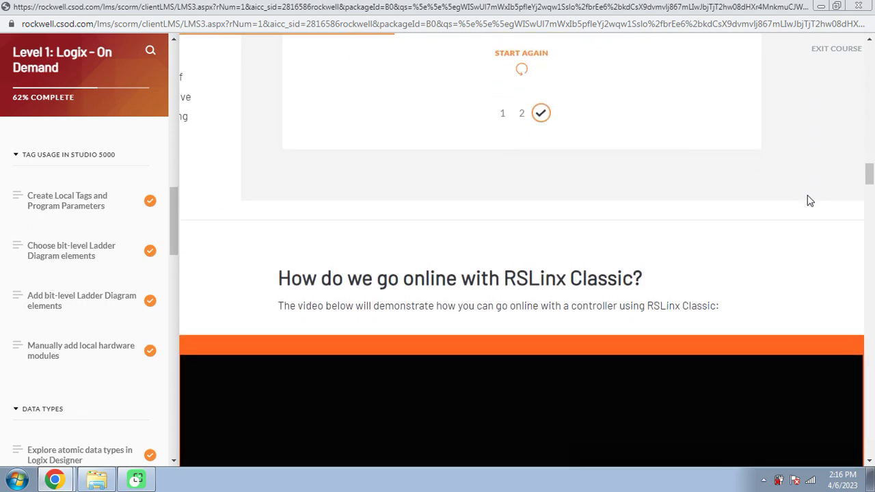
pyautogui.scroll(-2, 807, 200)
pyautogui.click(524, 285)
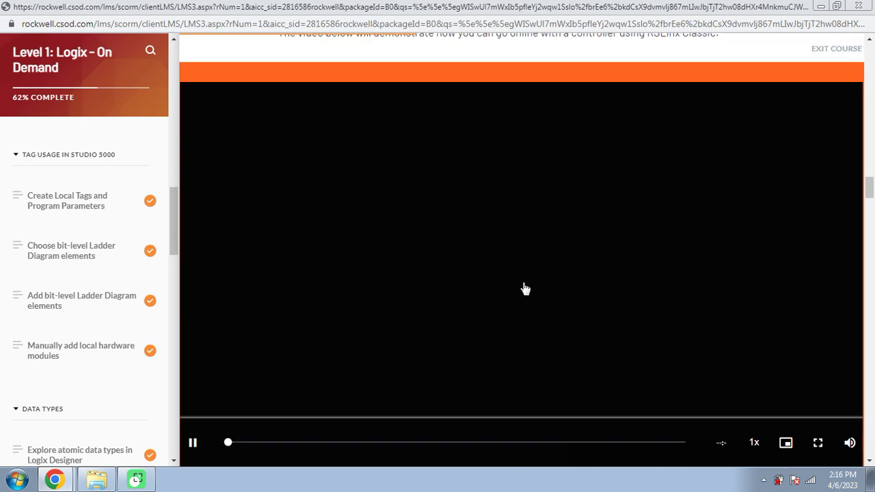
pyautogui.click(817, 442)
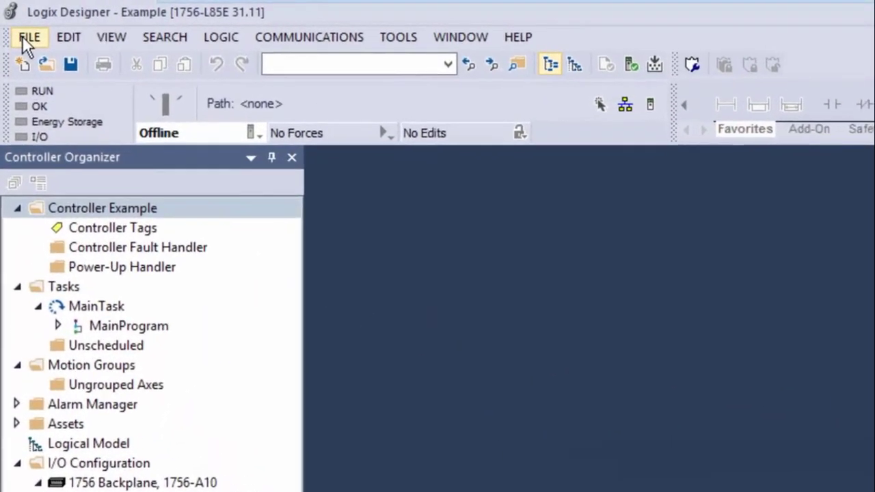
# Step: Close the open Example project in Logix Designer and set the communication software to RSLinx Classic
pyautogui.click(27, 37)
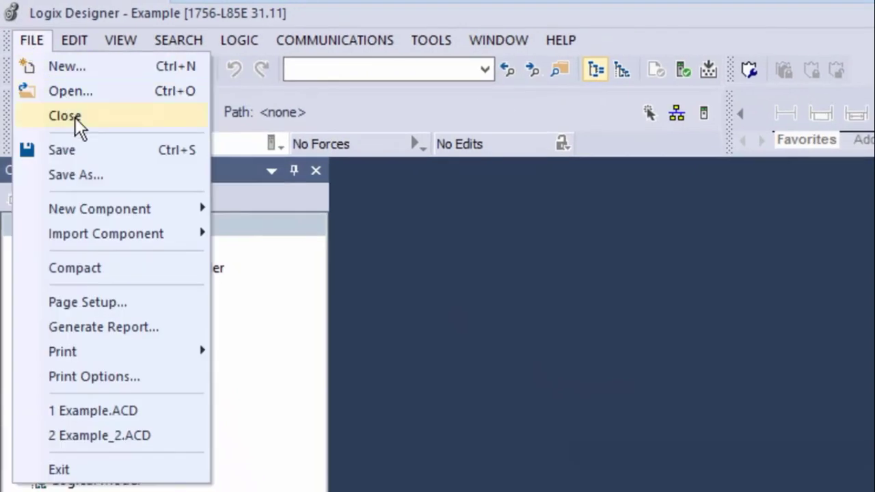
pyautogui.click(75, 118)
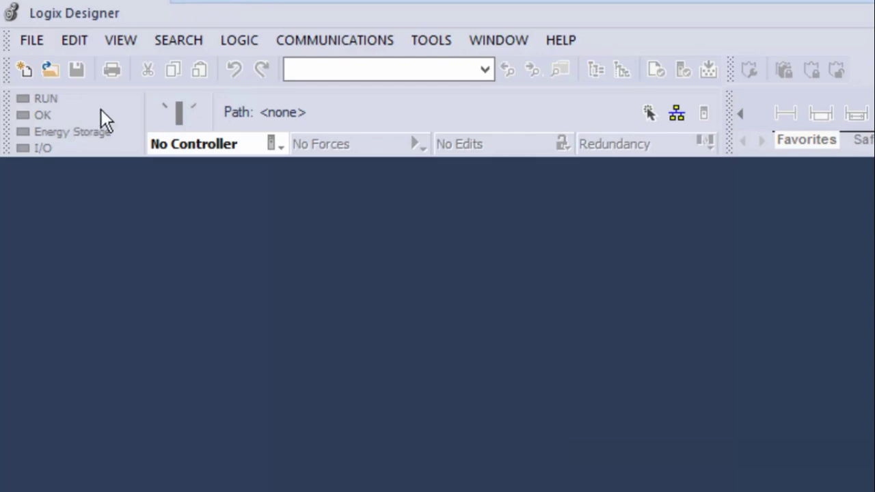
pyautogui.click(319, 45)
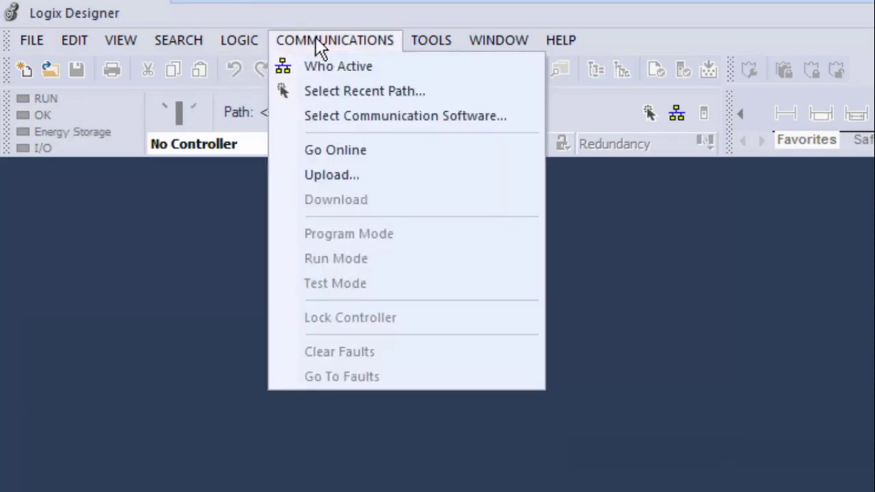
pyautogui.click(363, 117)
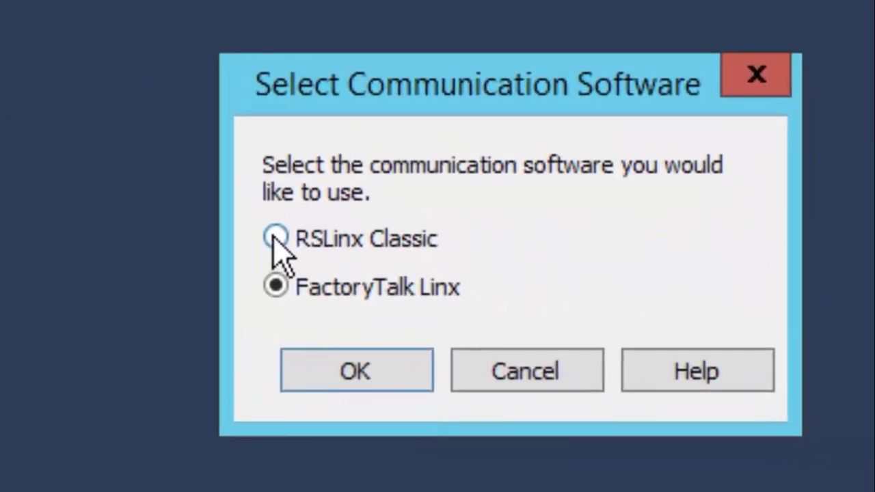
pyautogui.click(275, 237)
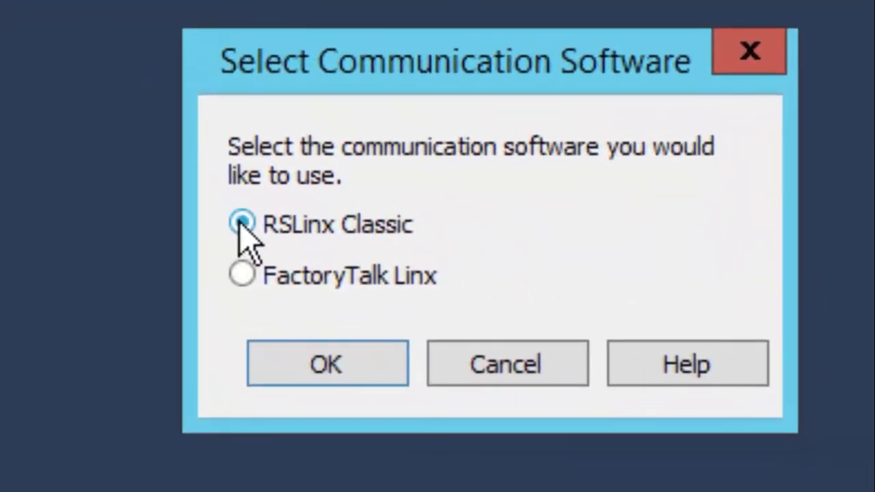
pyautogui.click(355, 362)
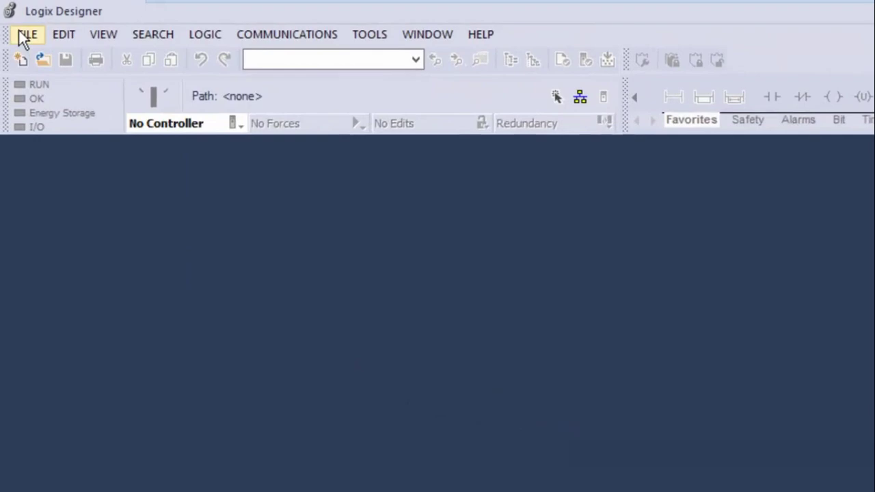
# Step: Open the project file Example.ACD from the Studio 5000 Projects folder
pyautogui.click(26, 36)
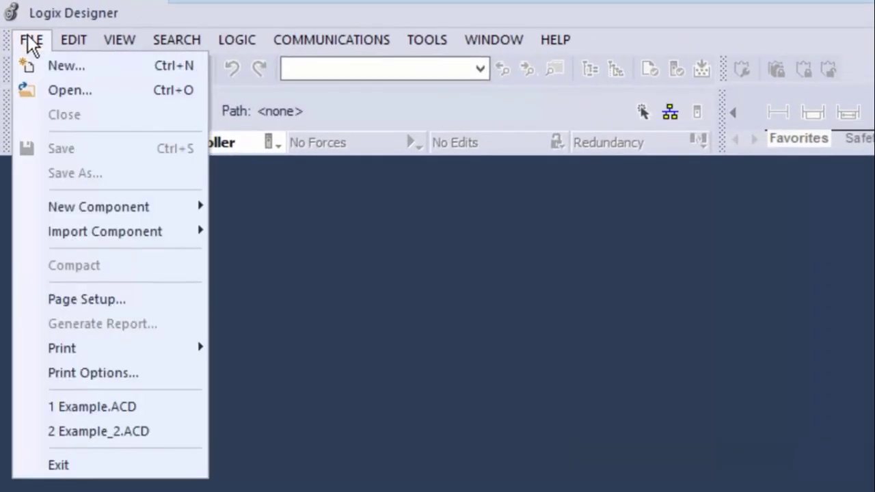
pyautogui.click(73, 90)
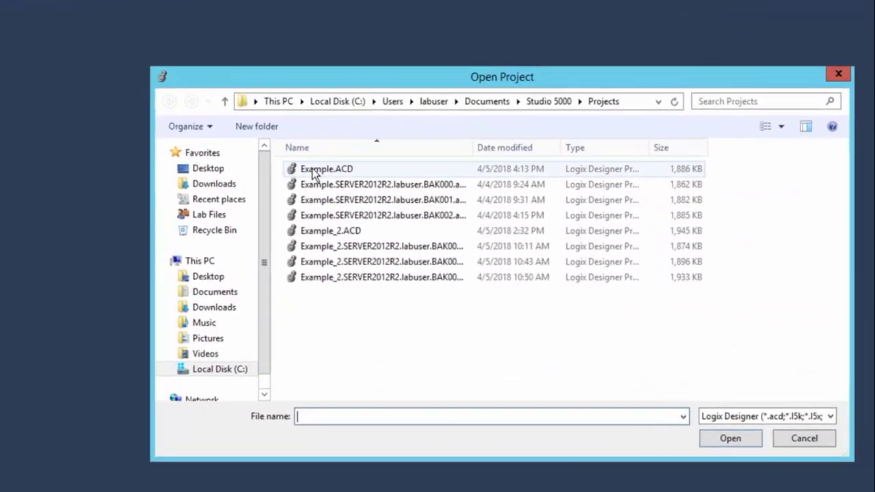
pyautogui.click(314, 173)
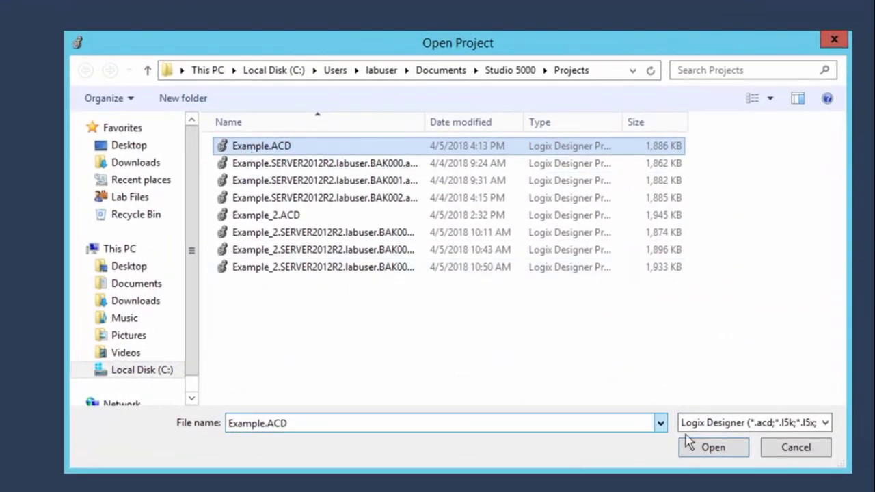
pyautogui.click(713, 448)
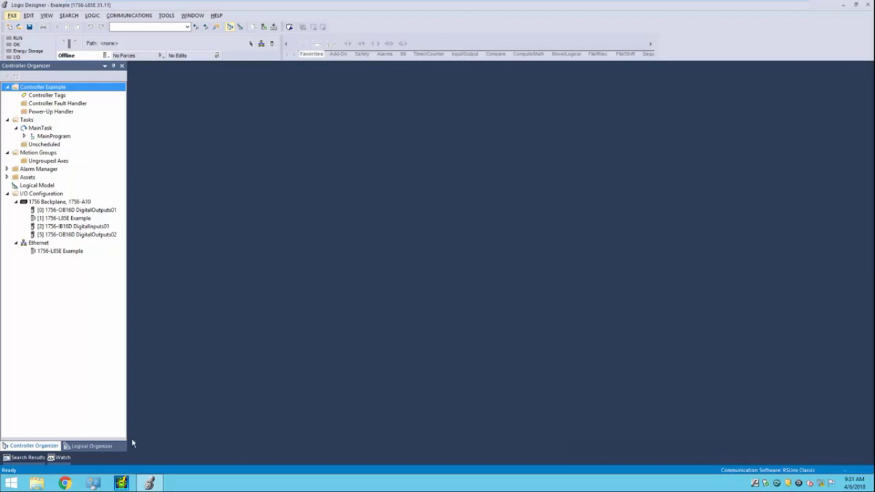
# Step: Check the Ethernet adapter's IPv4 address and subnet mask in the Windows network connection properties, then return to Logix Designer
pyautogui.click(94, 484)
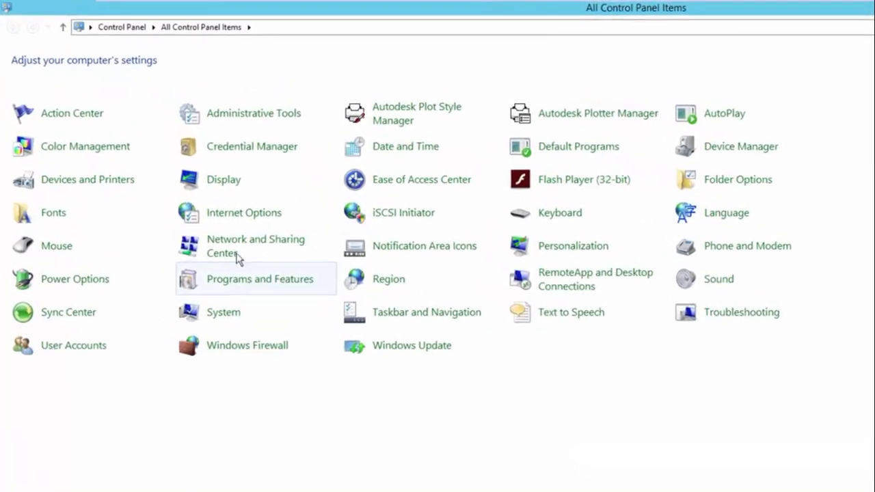
pyautogui.click(251, 265)
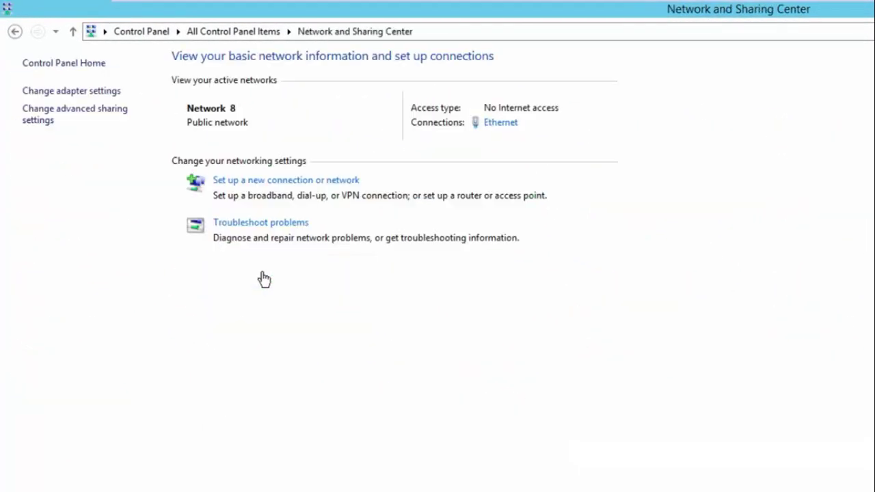
pyautogui.click(80, 91)
pyautogui.rightClick(80, 94)
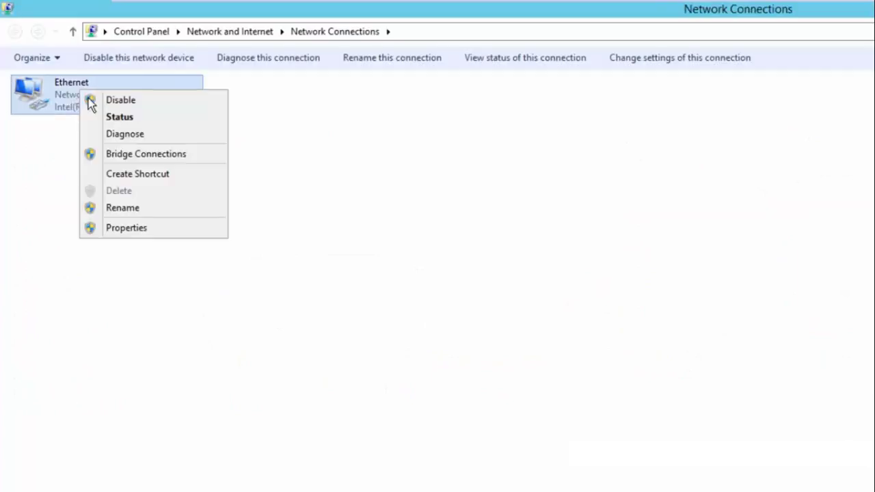
pyautogui.click(127, 226)
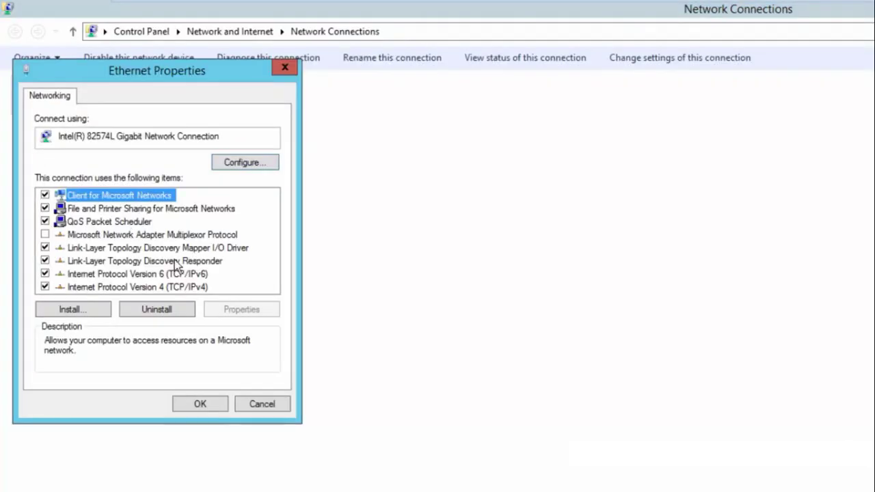
pyautogui.click(187, 286)
pyautogui.click(234, 313)
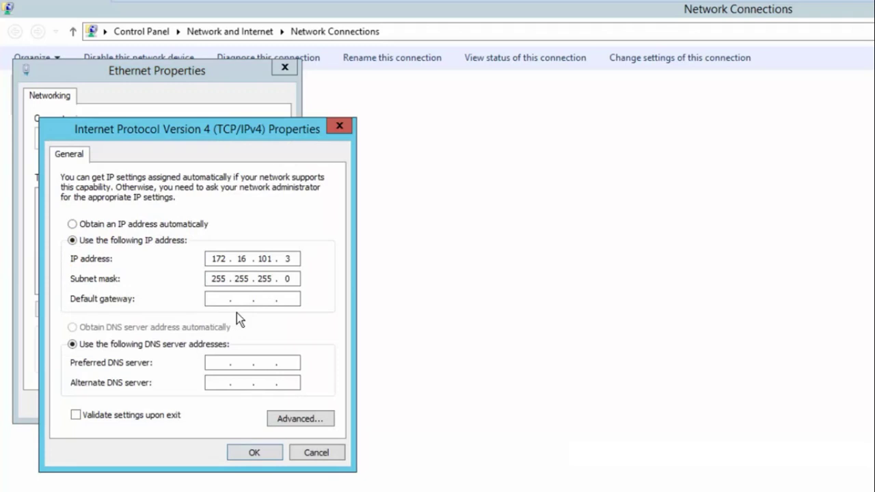
pyautogui.click(253, 452)
pyautogui.click(199, 409)
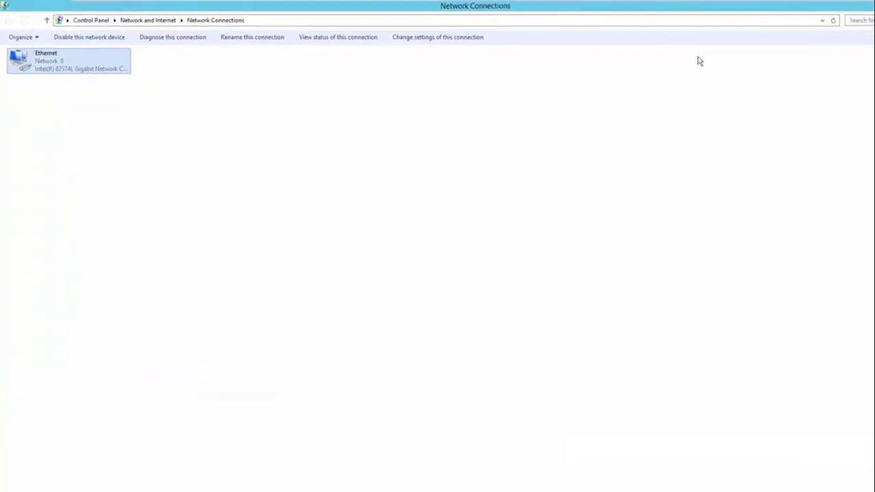
pyautogui.click(862, 5)
pyautogui.click(862, 6)
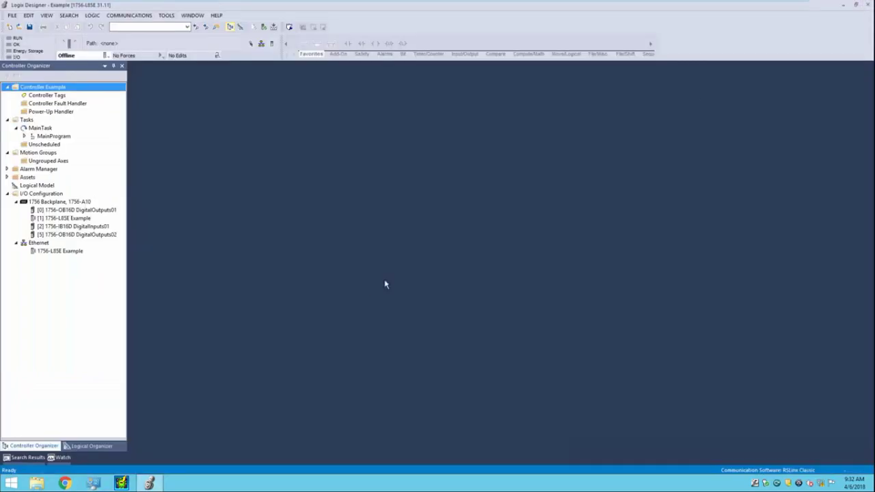
# Step: Launch RSLinx Classic, browse the AB_ETHIP-1 Ethernet driver in RSWho, and minimize the window
pyautogui.click(10, 484)
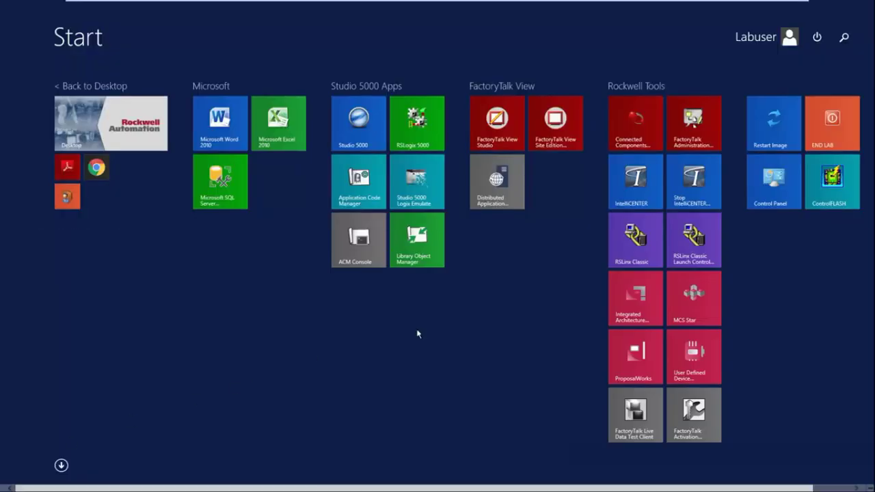
pyautogui.click(632, 234)
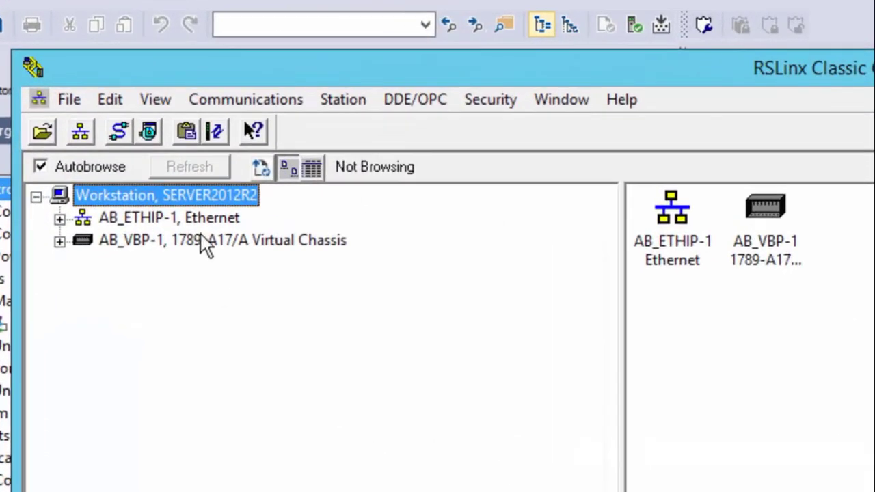
pyautogui.click(190, 216)
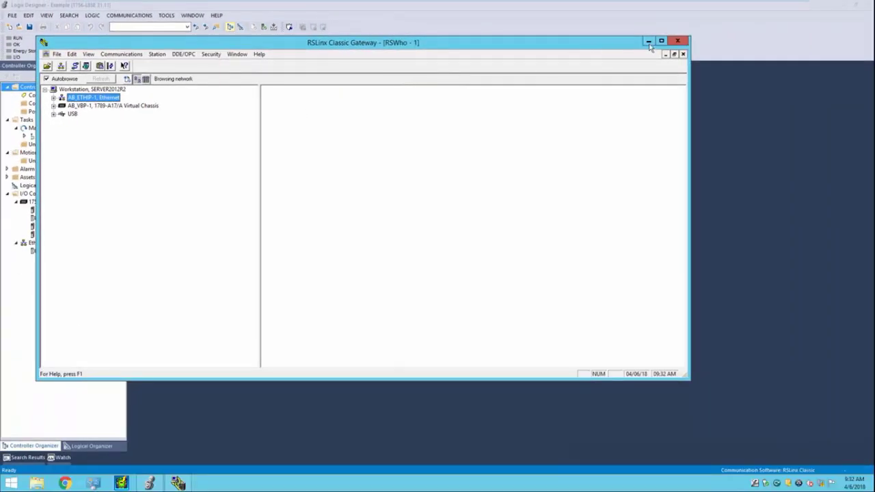
pyautogui.click(649, 43)
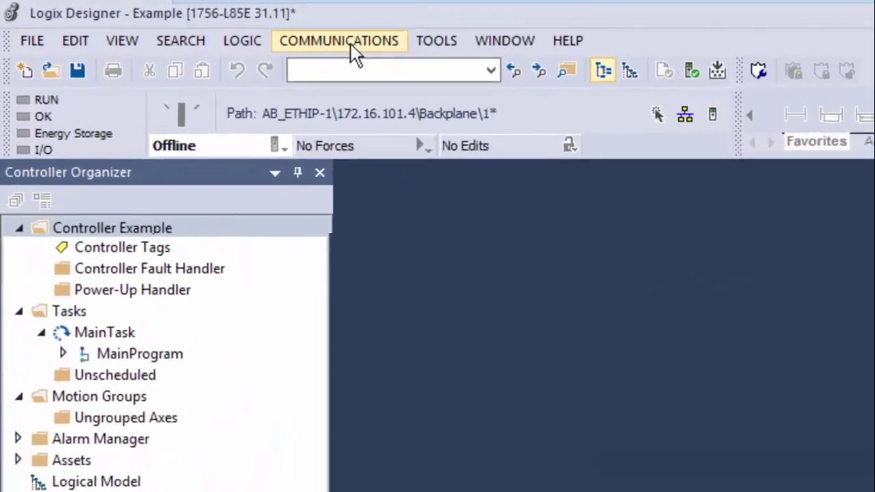
# Step: Use Who Active to browse AB_ETHIP-1 through 172.16.101.4 to the backplane and go online with the 1756-L85E controller in slot 01
pyautogui.click(305, 37)
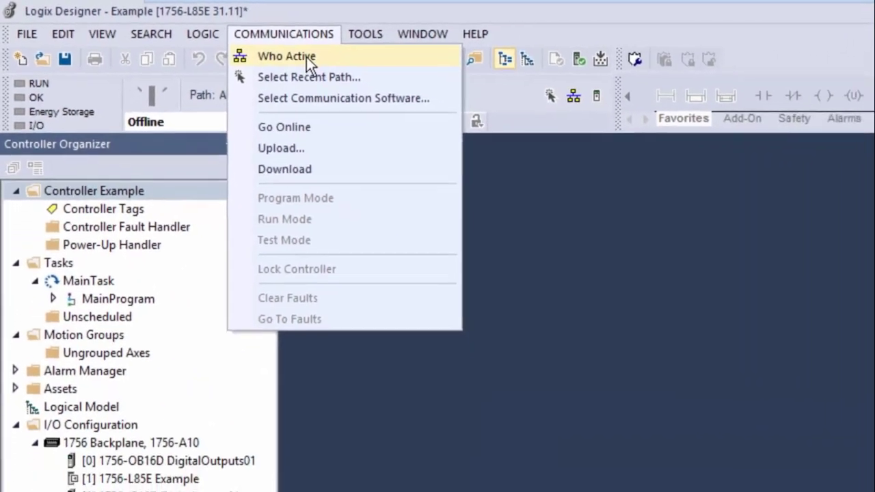
pyautogui.click(341, 67)
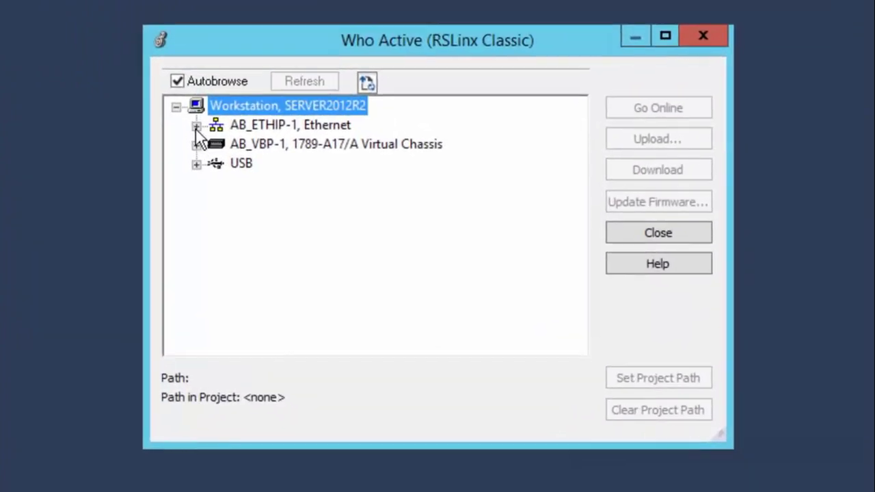
pyautogui.click(196, 126)
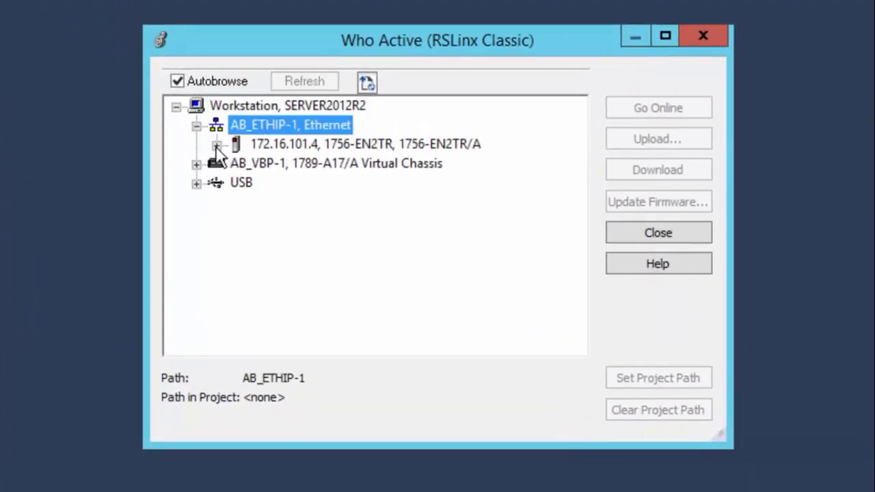
pyautogui.click(216, 145)
pyautogui.click(216, 146)
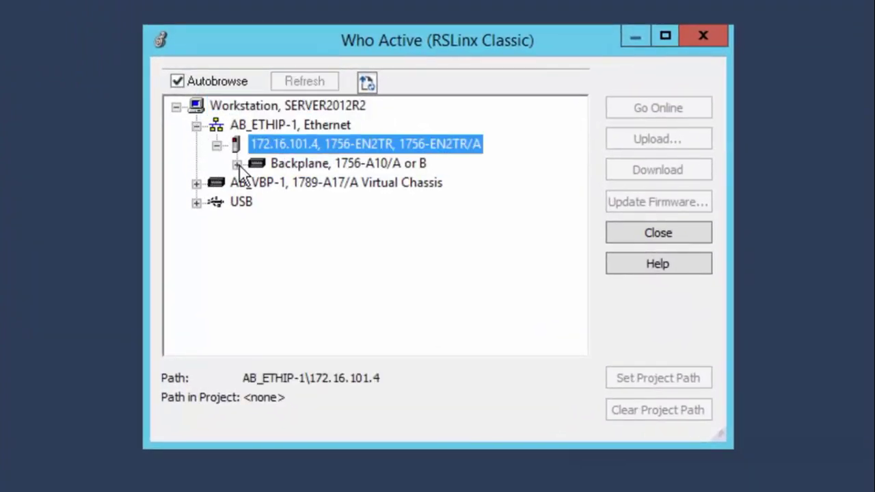
pyautogui.click(237, 164)
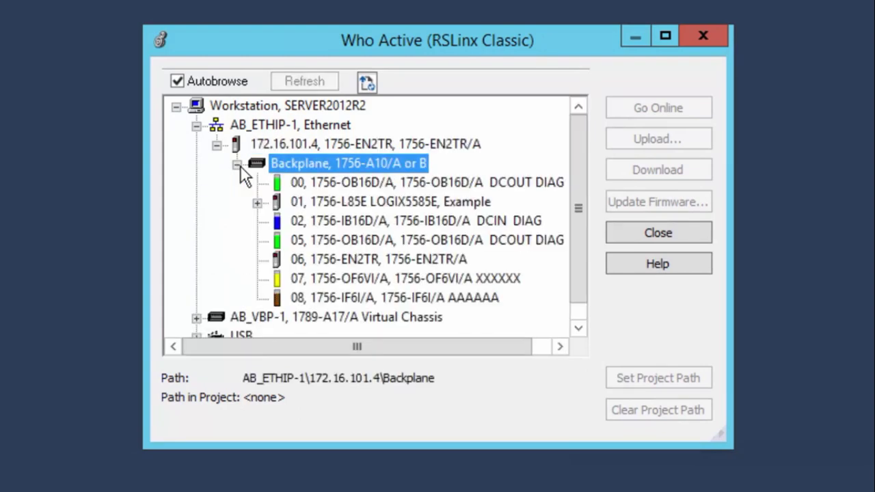
pyautogui.click(365, 199)
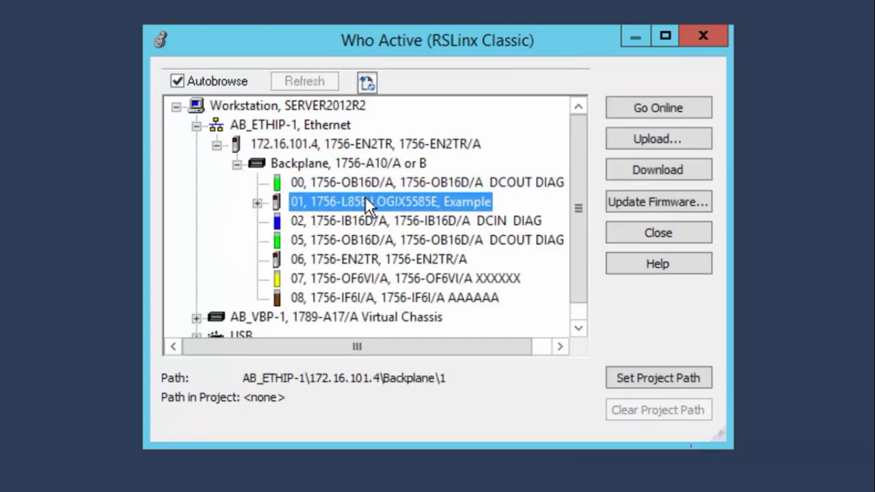
pyautogui.click(614, 109)
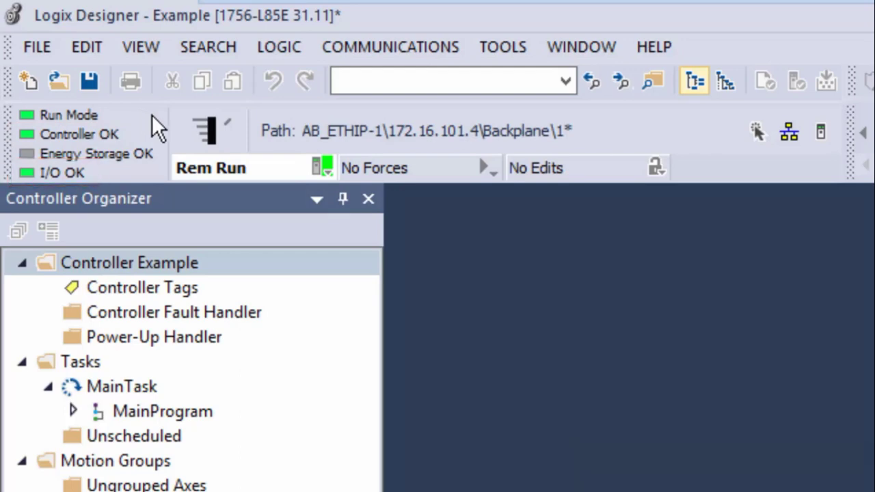
# Step: Switch the online controller to Remote Program mode and confirm the mode change
pyautogui.click(326, 167)
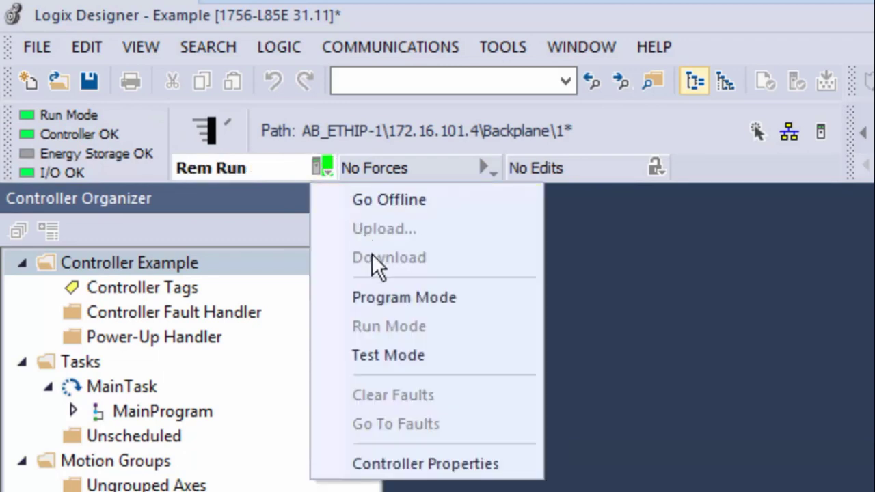
pyautogui.click(384, 299)
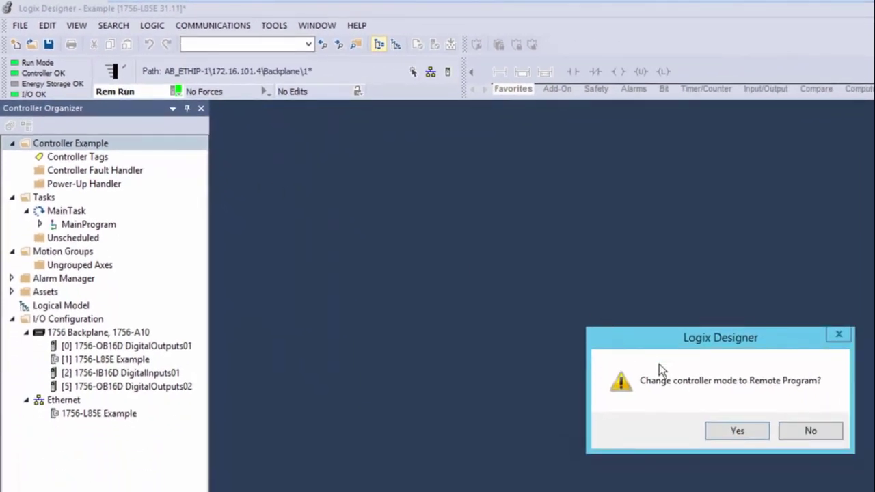
pyautogui.click(737, 431)
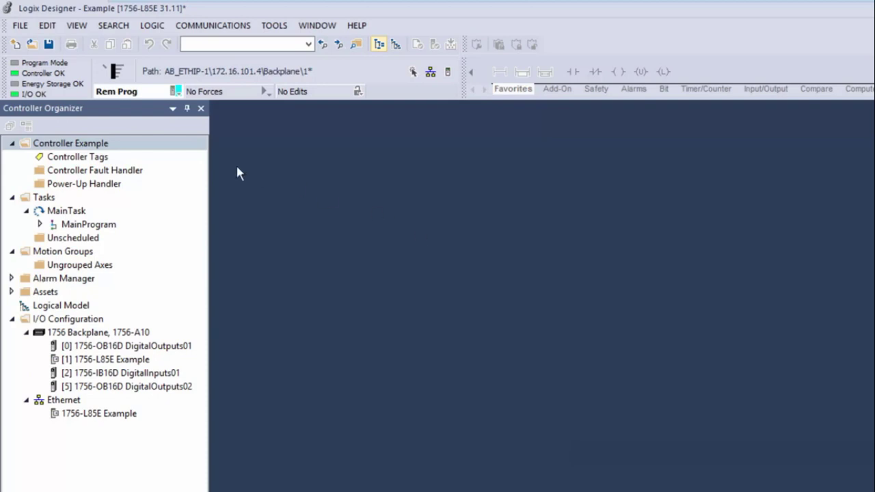
# Step: Return the controller from Remote Program to Remote Run mode, confirming the mode change
pyautogui.click(175, 92)
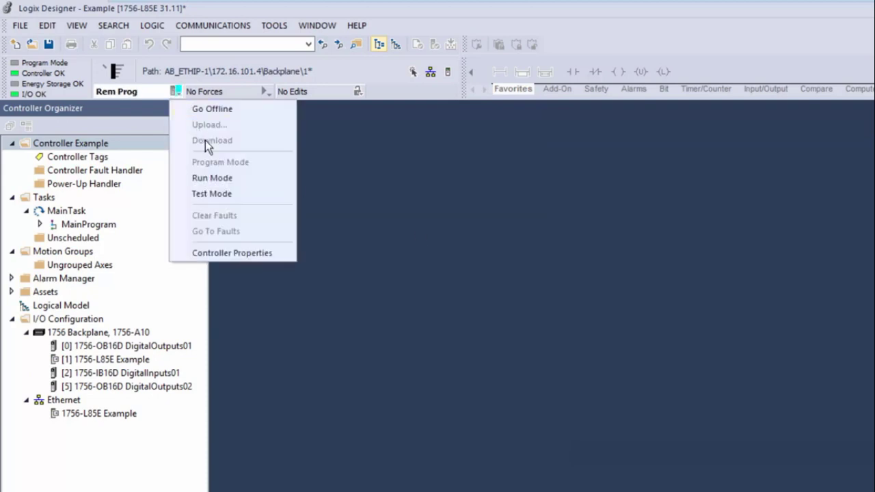
pyautogui.click(222, 180)
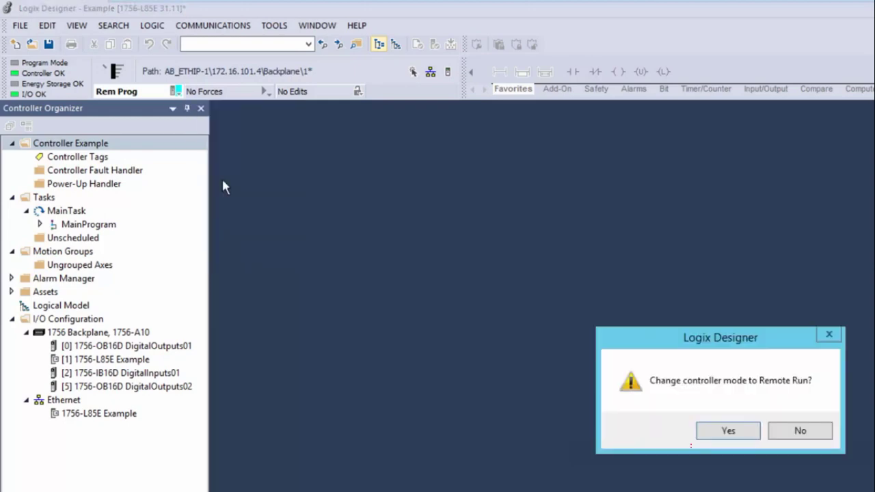
pyautogui.click(715, 431)
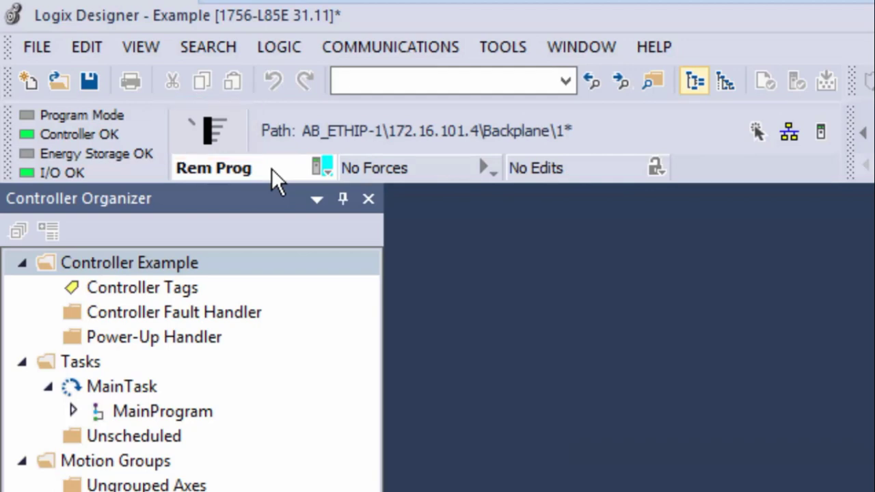
pyautogui.click(331, 169)
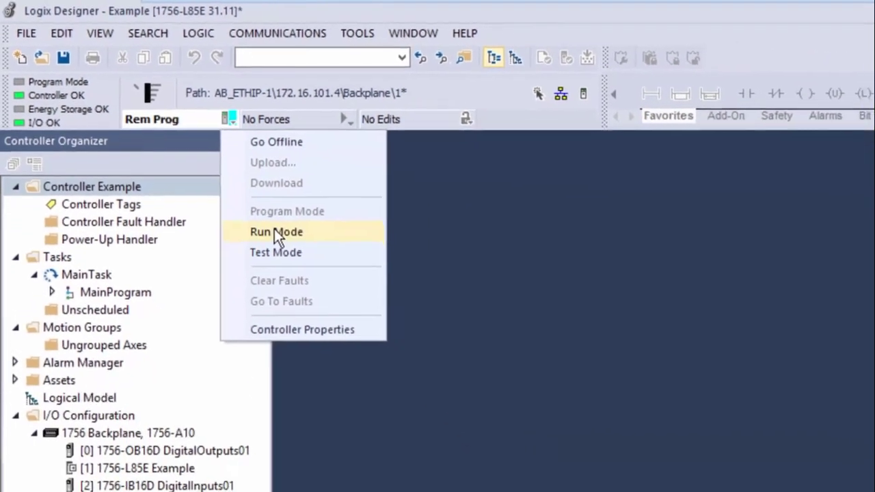
pyautogui.click(384, 323)
pyautogui.click(776, 467)
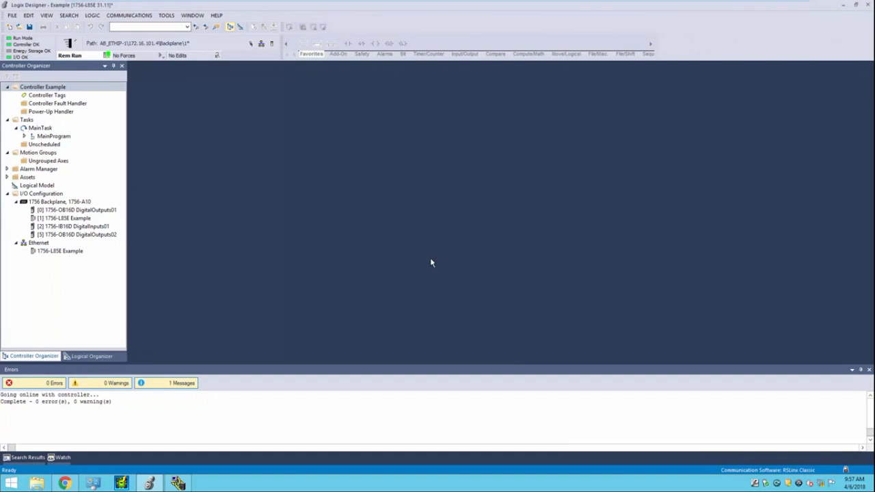
# Step: Close the Errors pane, widen the Controller Organizer and examine the description and status of DigitalOutputs01, DigitalInputs01 and DigitalOutputs02
pyautogui.click(65, 210)
pyautogui.click(869, 369)
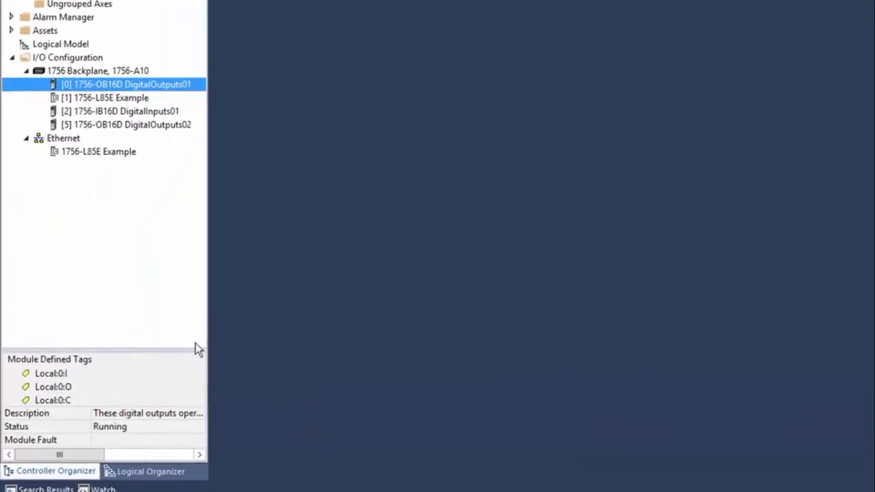
pyautogui.moveTo(207, 328); pyautogui.dragTo(426, 326)
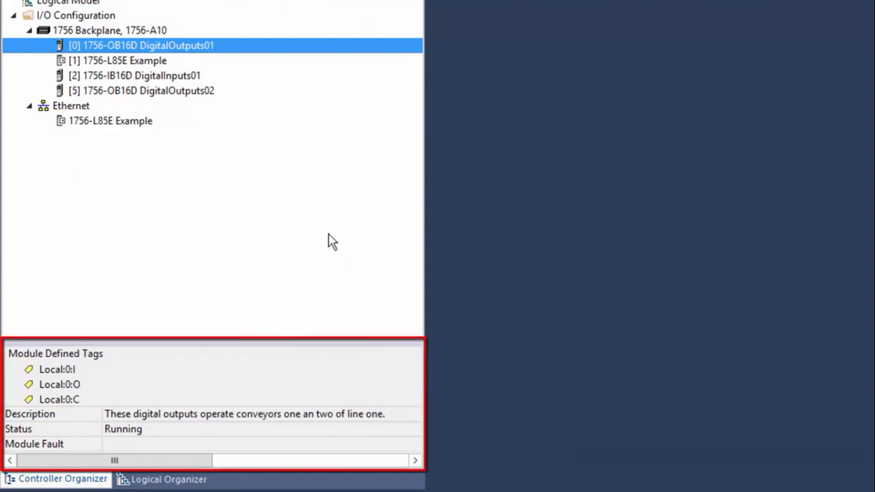
pyautogui.click(146, 78)
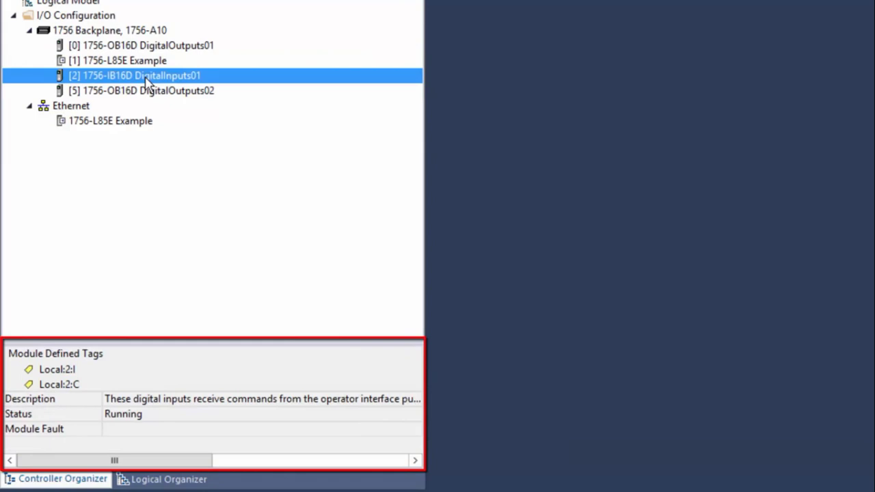
pyautogui.click(145, 94)
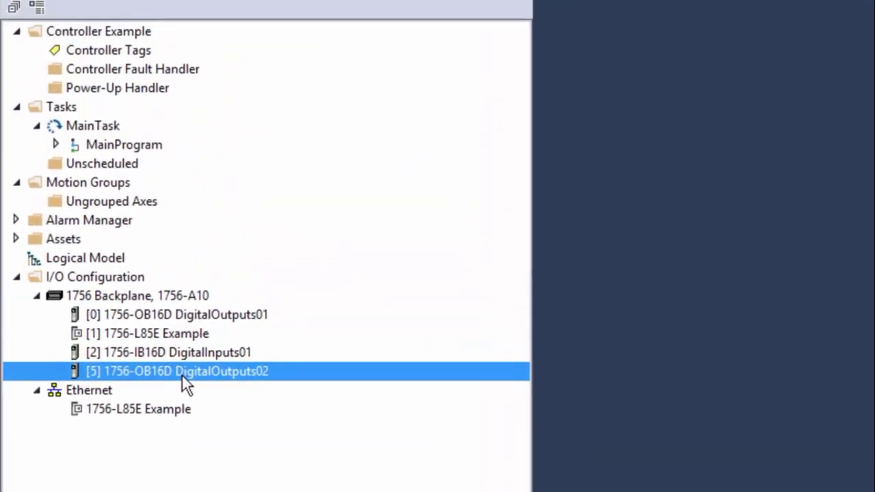
# Step: Open the Dispatch and Conveyor_01 routines of MainProgram and enlarge the Conveyor_01 ladder logic to view its live status
pyautogui.click(55, 144)
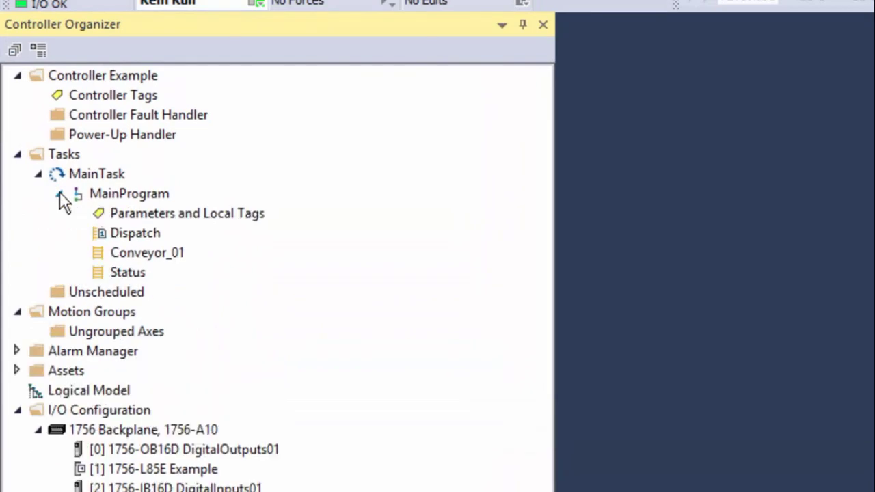
pyautogui.click(132, 234)
pyautogui.doubleClick(132, 234)
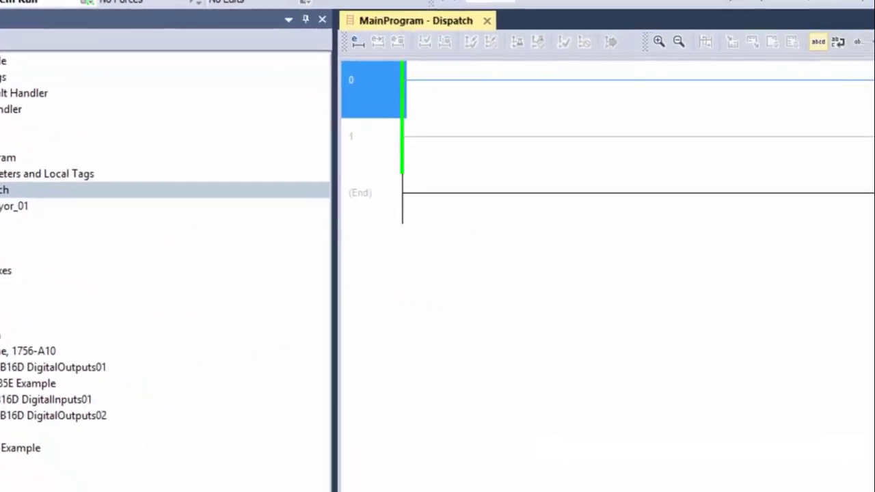
pyautogui.click(305, 29)
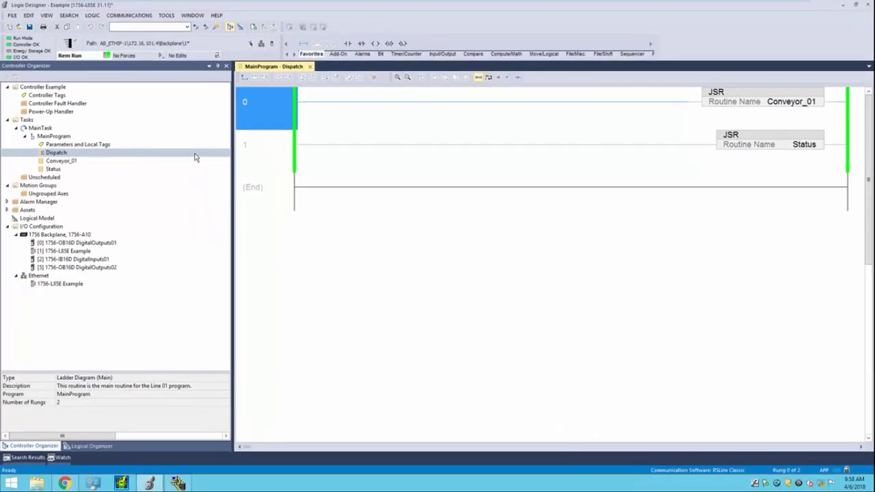
pyautogui.doubleClick(62, 162)
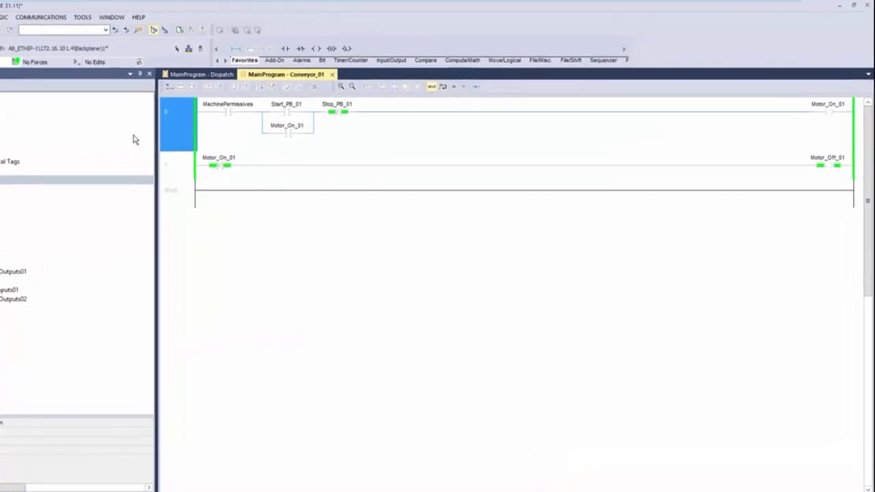
pyautogui.click(341, 86)
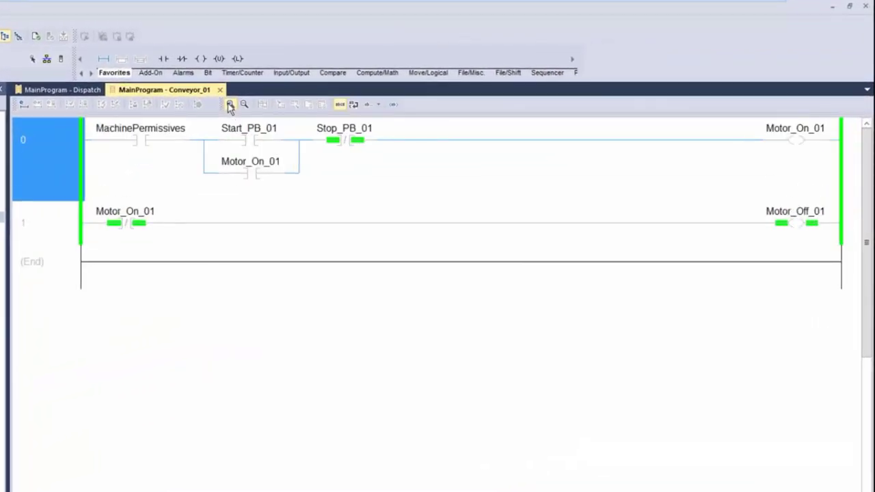
# Step: Enlarge the Conveyor_01 ladder view, toggle the MachinePermissives bit on rung 0 and select that rung
pyautogui.click(229, 106)
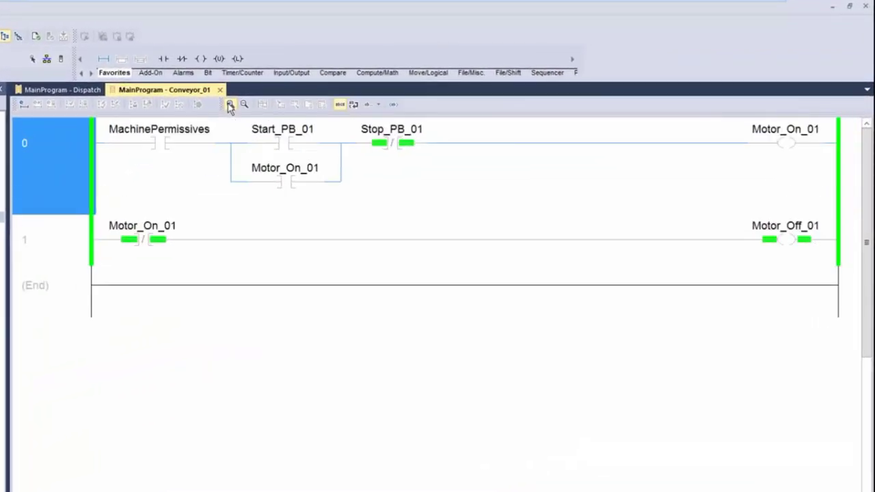
pyautogui.click(162, 147)
pyautogui.rightClick(162, 148)
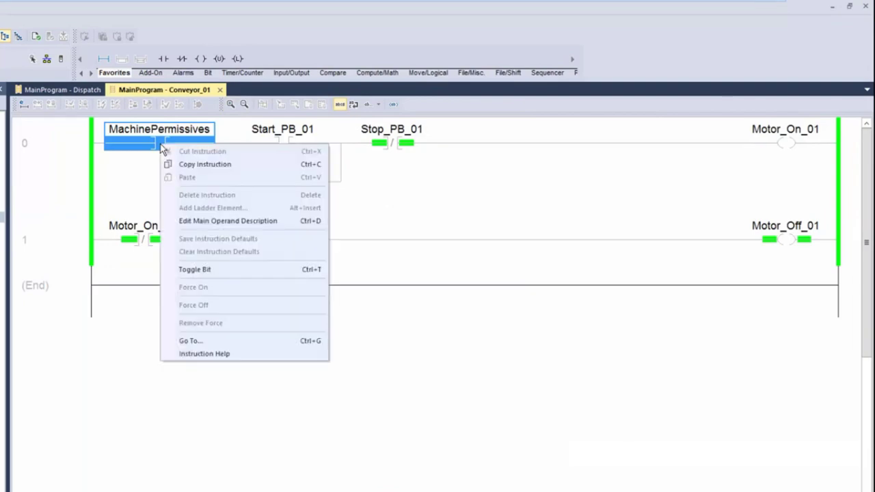
pyautogui.click(188, 269)
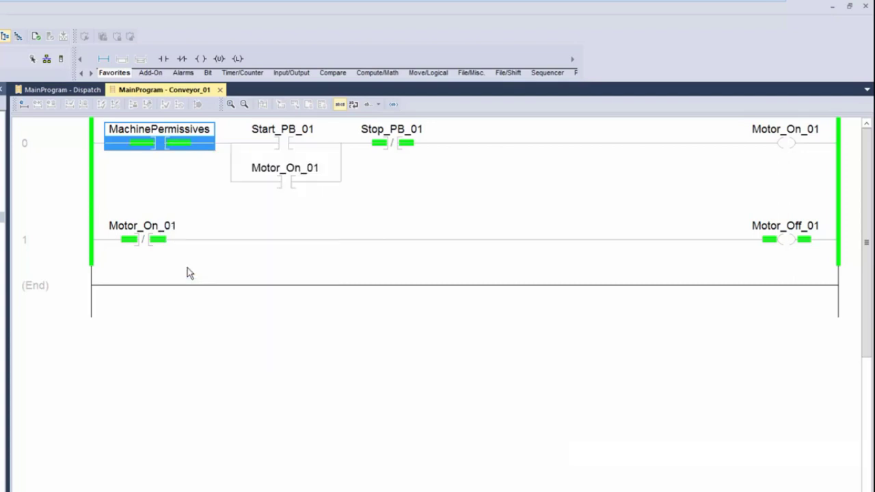
pyautogui.click(48, 173)
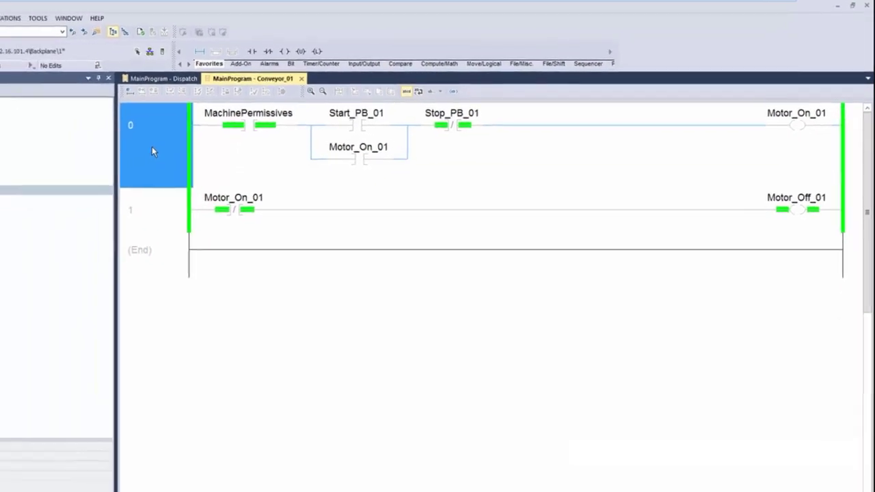
# Step: Open MainProgram's Status routine and set the display style of the DigitalOutputs01_Diagnostics tag to Binary
pyautogui.doubleClick(52, 169)
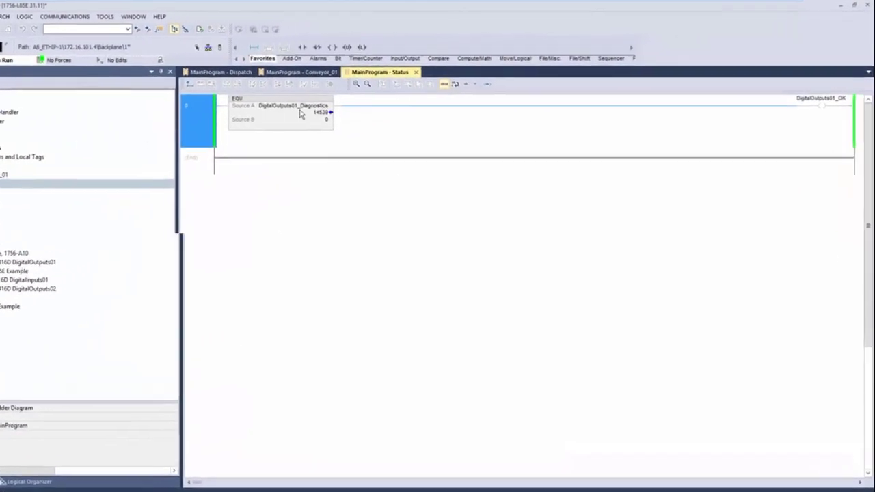
pyautogui.click(310, 95)
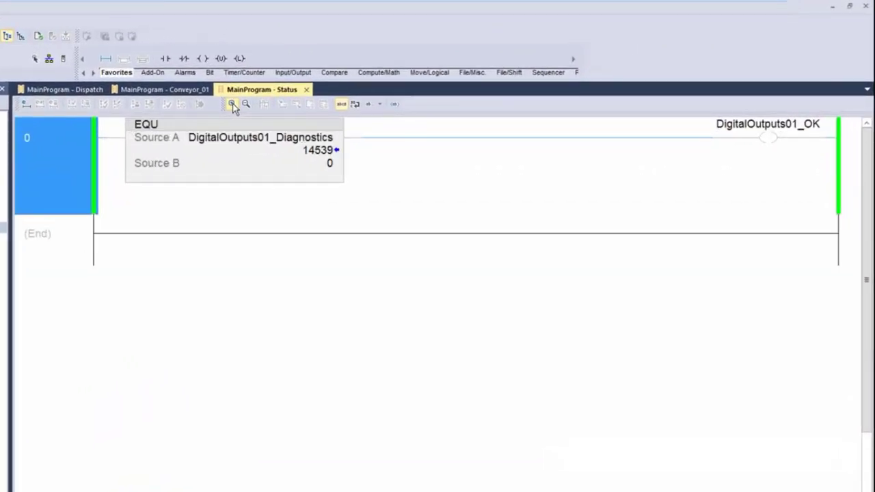
pyautogui.rightClick(293, 137)
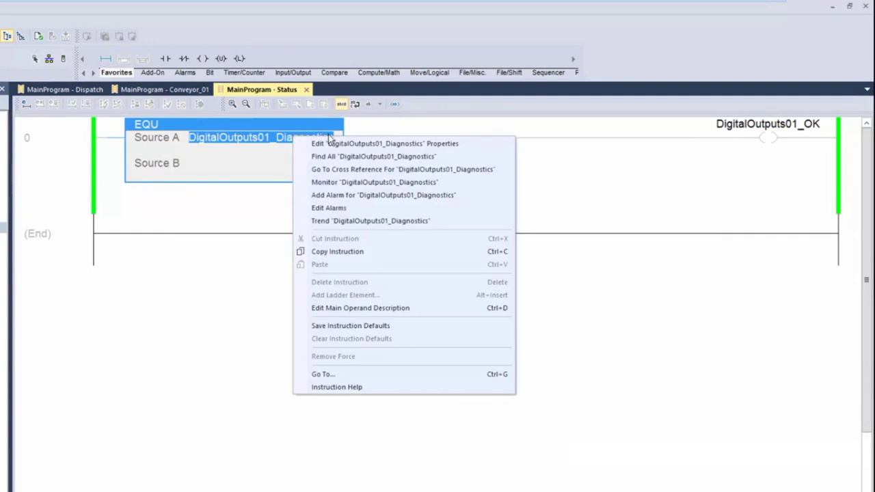
pyautogui.click(335, 144)
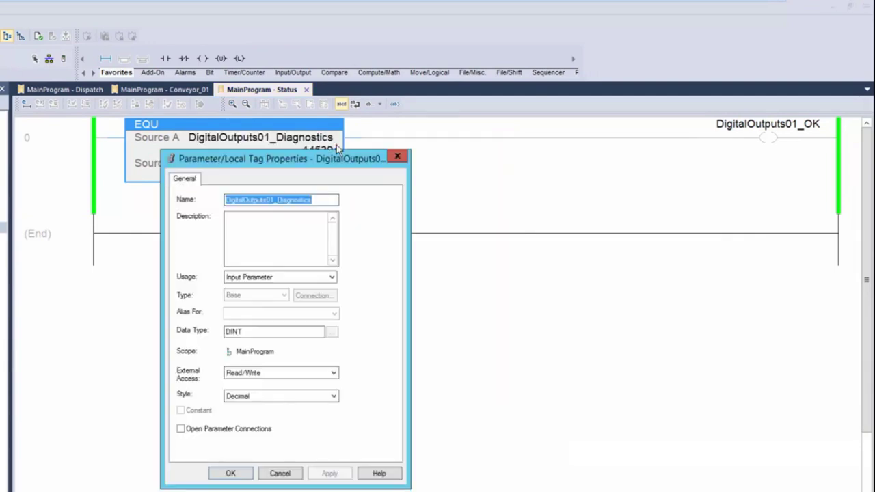
pyautogui.click(333, 395)
pyautogui.click(236, 406)
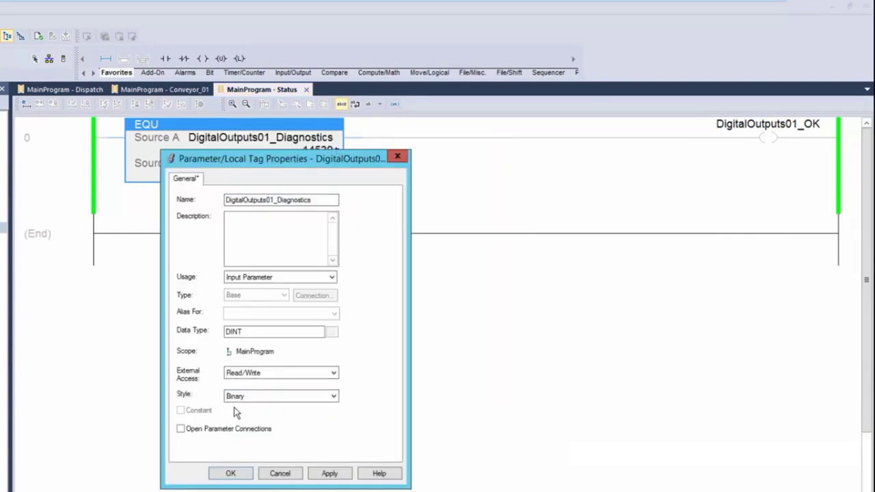
pyautogui.click(230, 473)
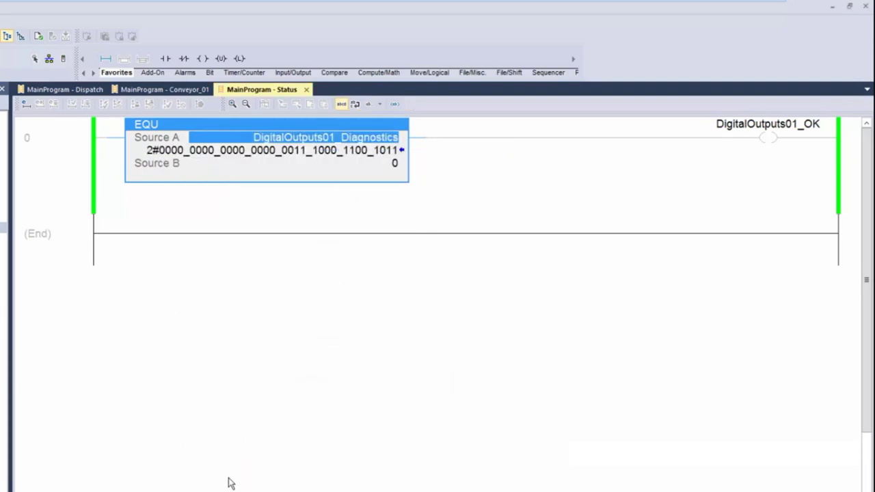
pyautogui.click(67, 194)
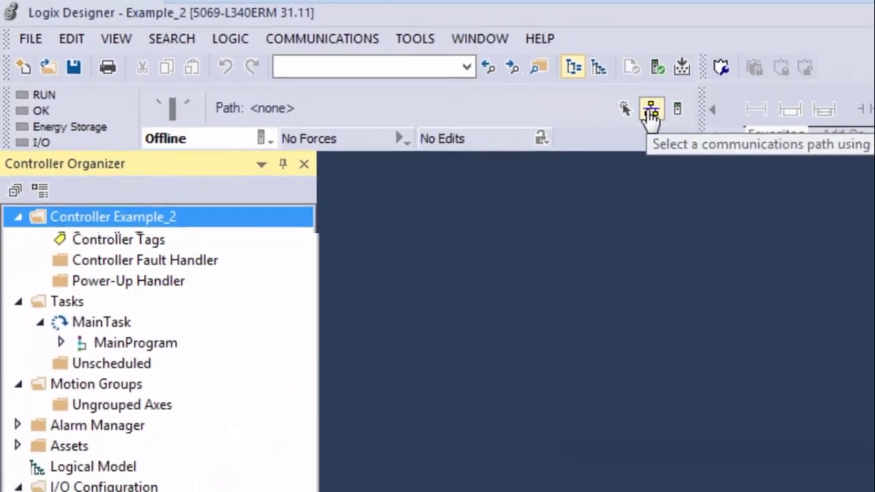
# Step: Go online with the 5069-L340ERM controller Example_2 through the AB_VBP-1 virtual chassis
pyautogui.click(650, 113)
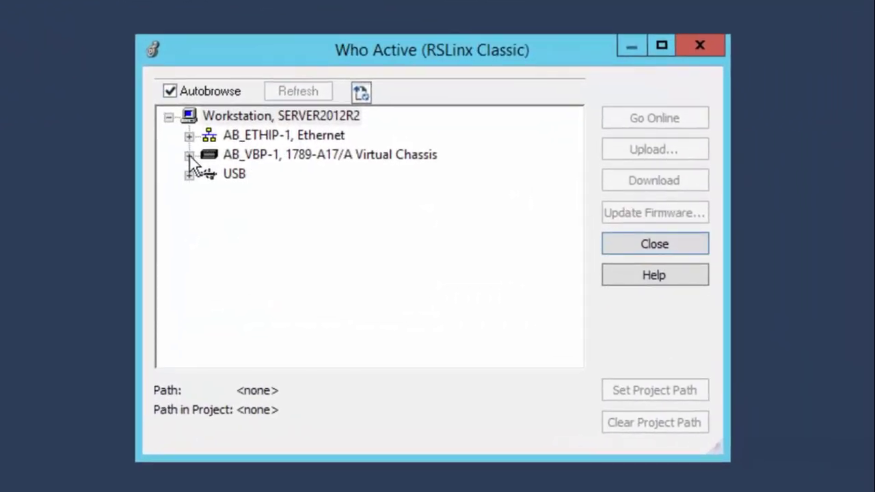
pyautogui.click(189, 156)
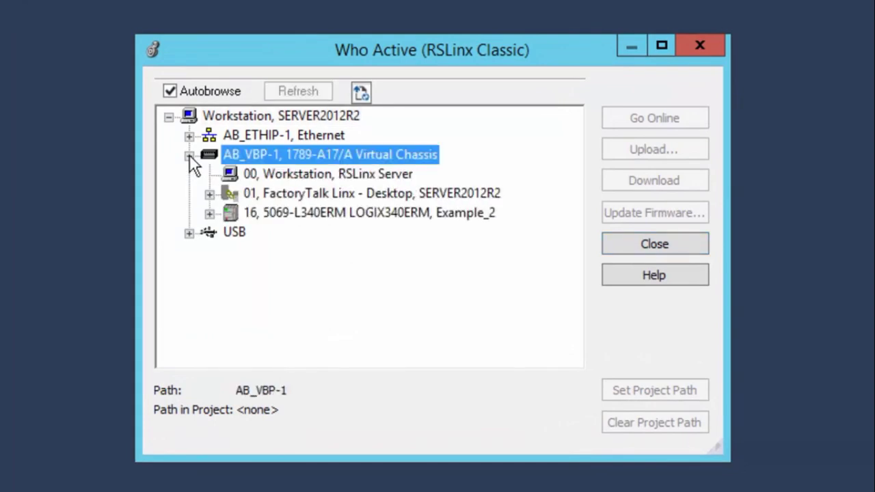
pyautogui.click(295, 213)
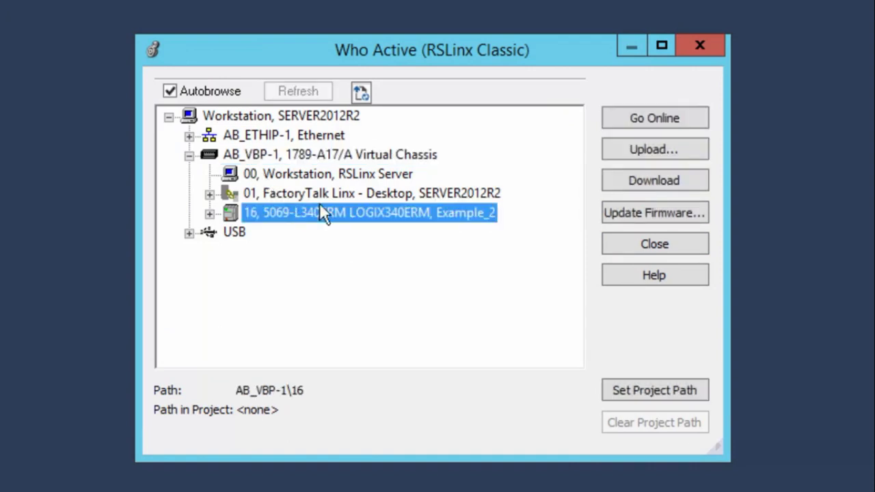
pyautogui.click(644, 115)
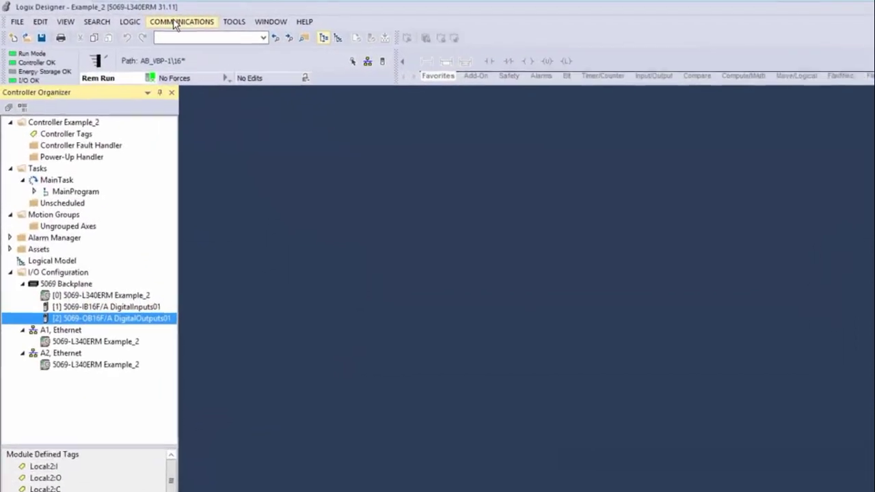
# Step: Take the Example_2 project offline from its controller
pyautogui.click(175, 25)
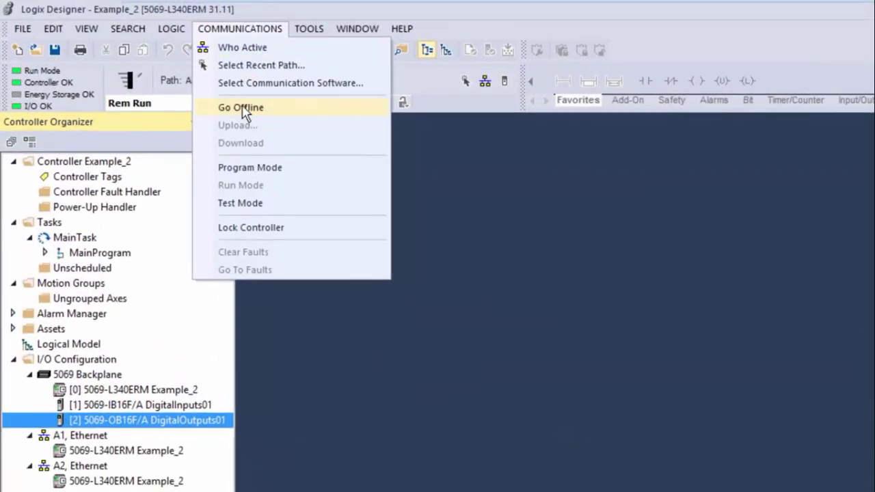
pyautogui.click(242, 107)
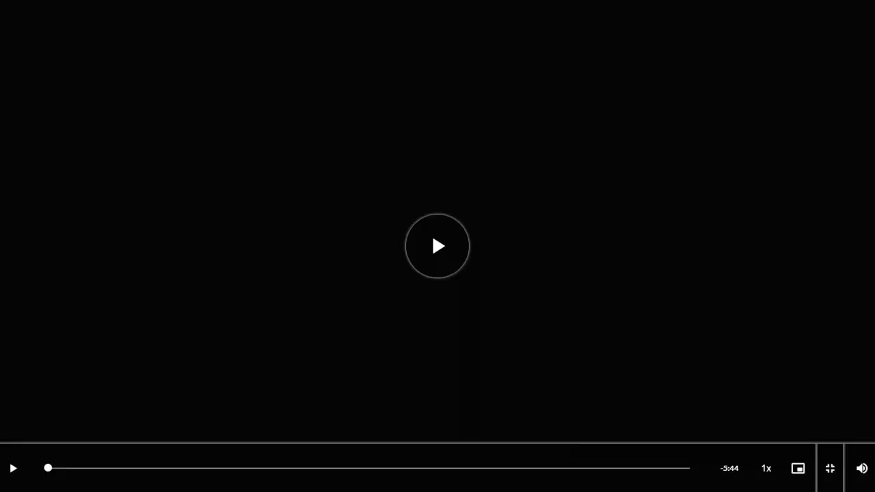
# Step: Leave the finished lesson video and play the course's FactoryTalk Linx video in full screen
pyautogui.press('Escape')
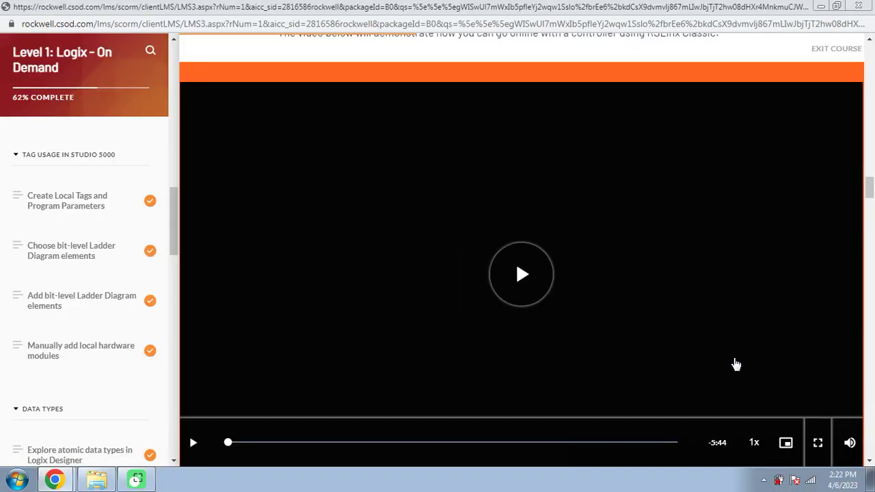
pyautogui.scroll(-3, 736, 364)
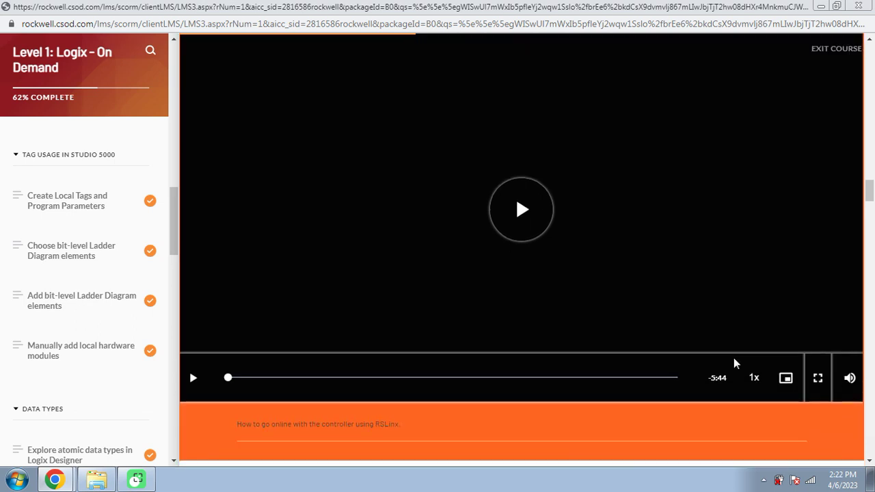
pyautogui.scroll(-5, 736, 364)
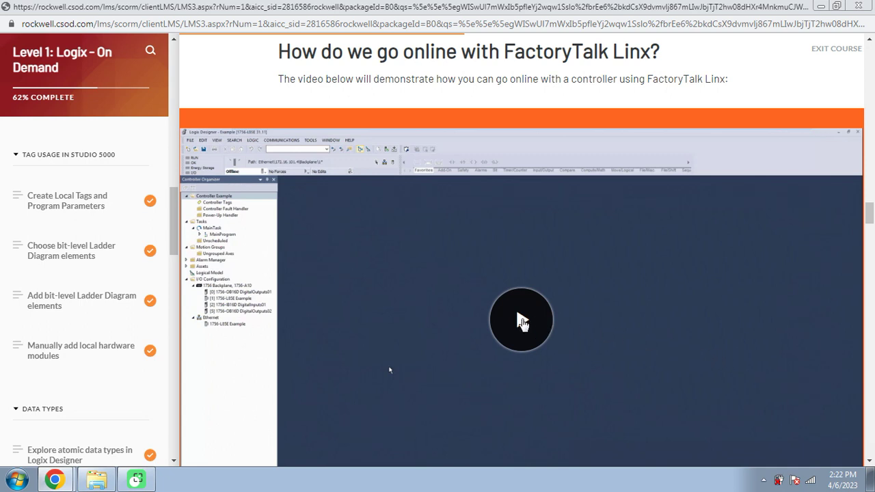
pyautogui.click(521, 320)
pyautogui.click(819, 441)
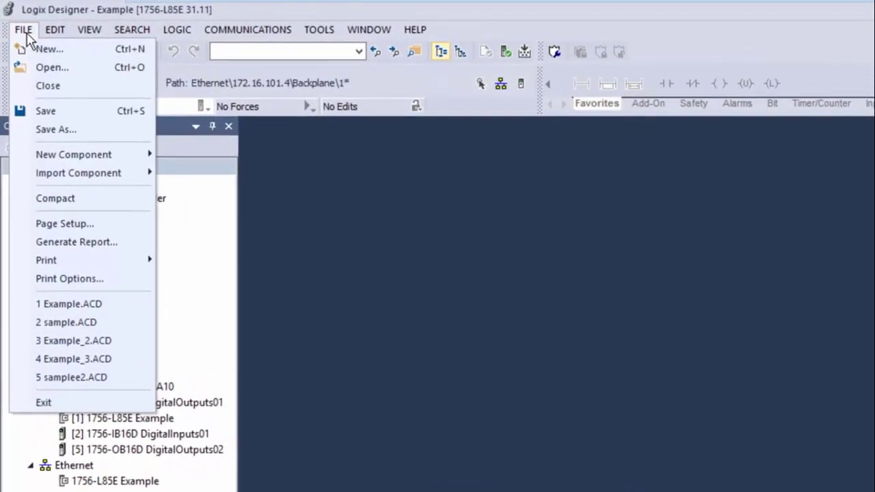
# Step: Close the Example project and use FactoryTalk Linx as the communication software
pyautogui.click(47, 86)
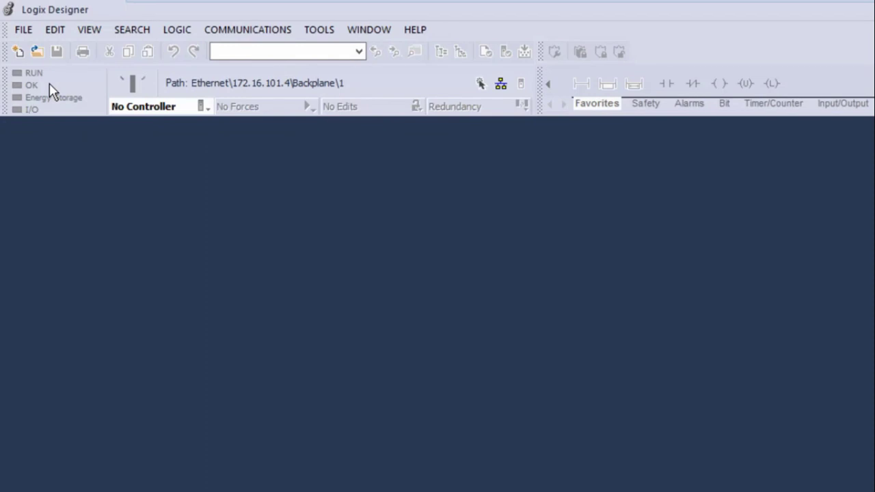
pyautogui.click(237, 31)
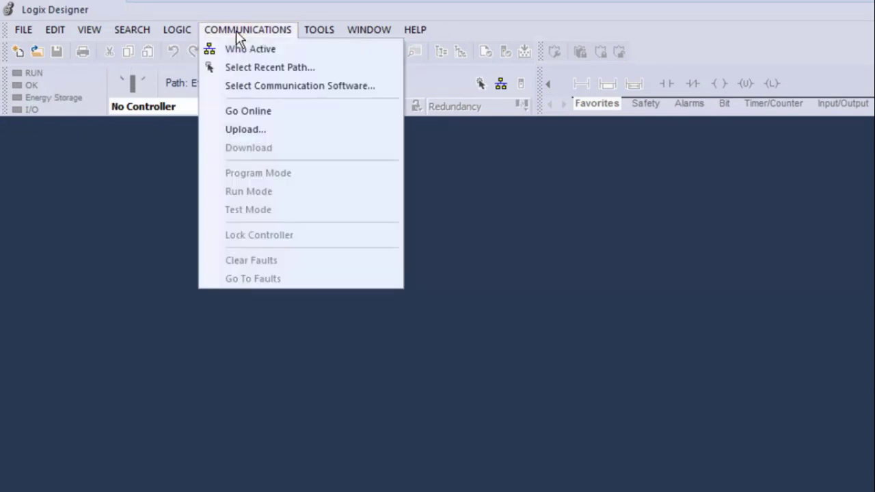
pyautogui.click(276, 87)
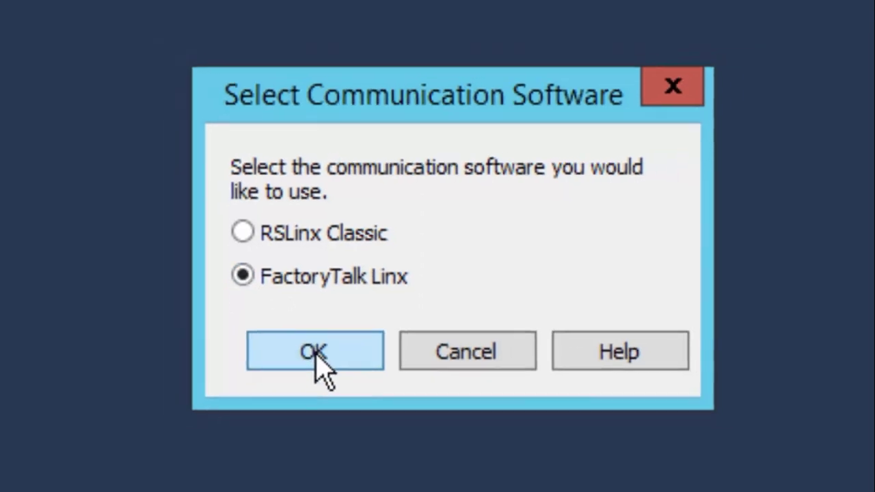
pyautogui.click(316, 352)
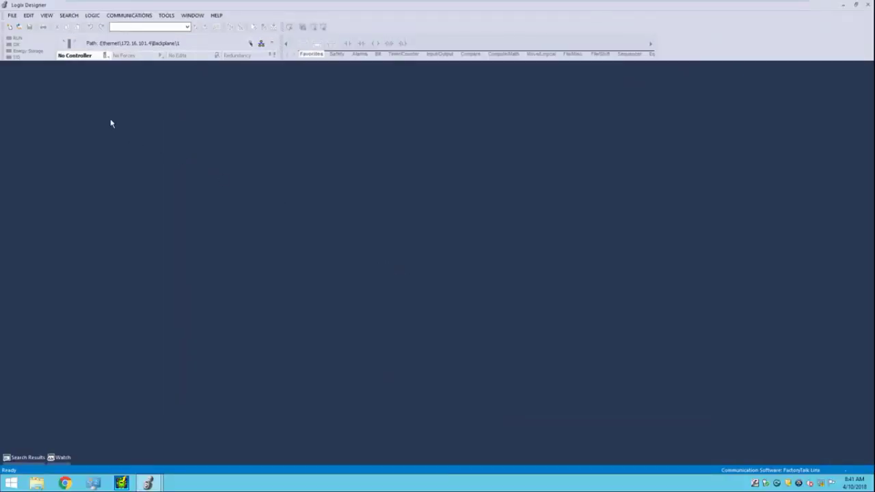
# Step: Open the Example.ACD project from the Studio 5000 Projects folder
pyautogui.click(12, 17)
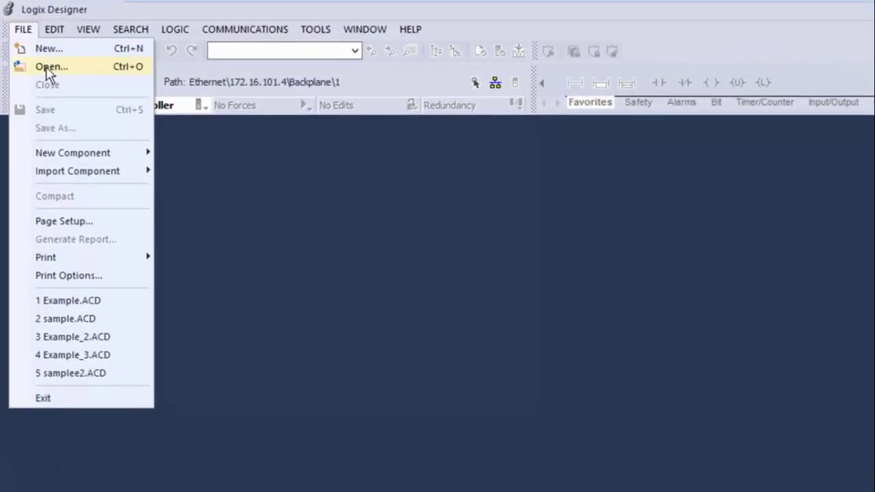
pyautogui.click(48, 68)
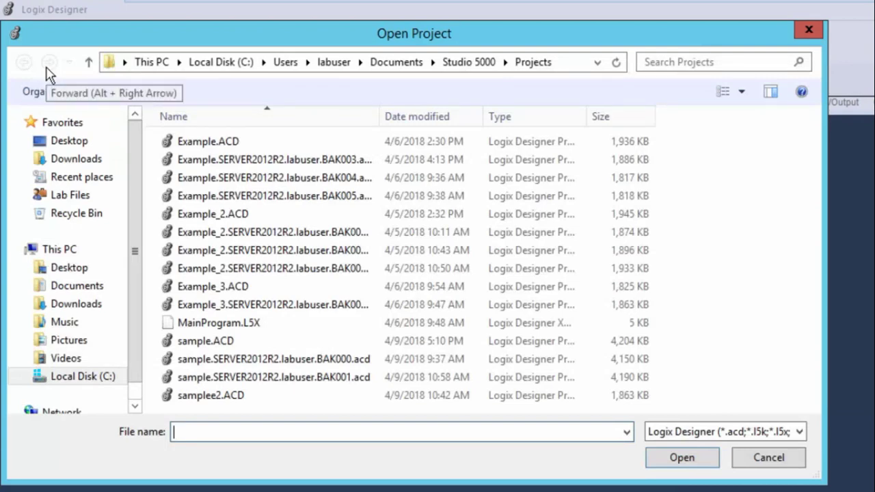
pyautogui.click(203, 145)
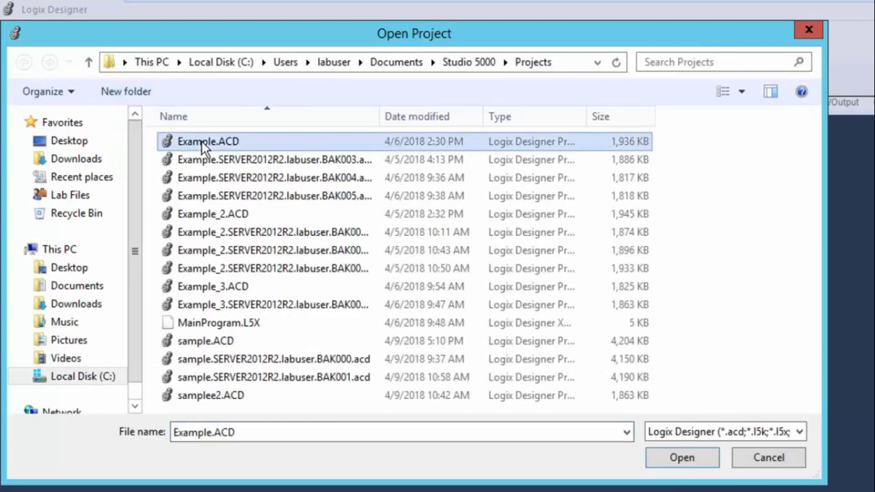
pyautogui.click(682, 458)
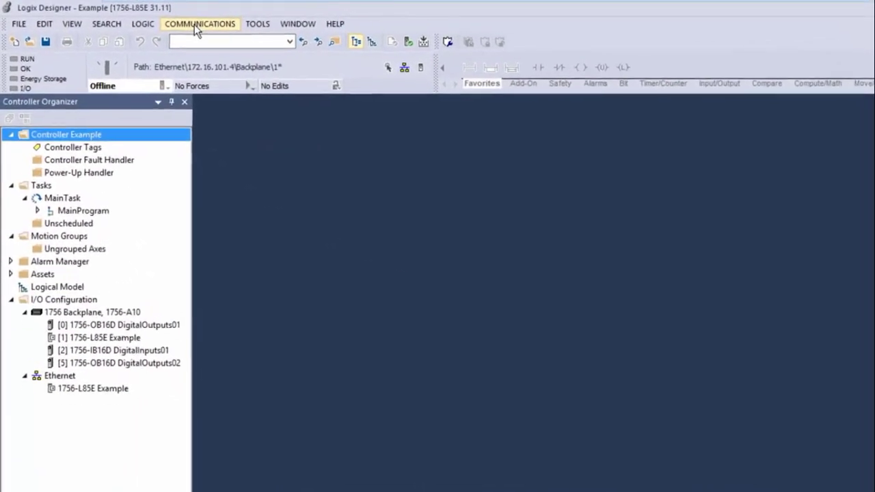
# Step: Browse the network with Who Active, collapse the Ethernet driver's branch and open the driver's configuration
pyautogui.click(194, 24)
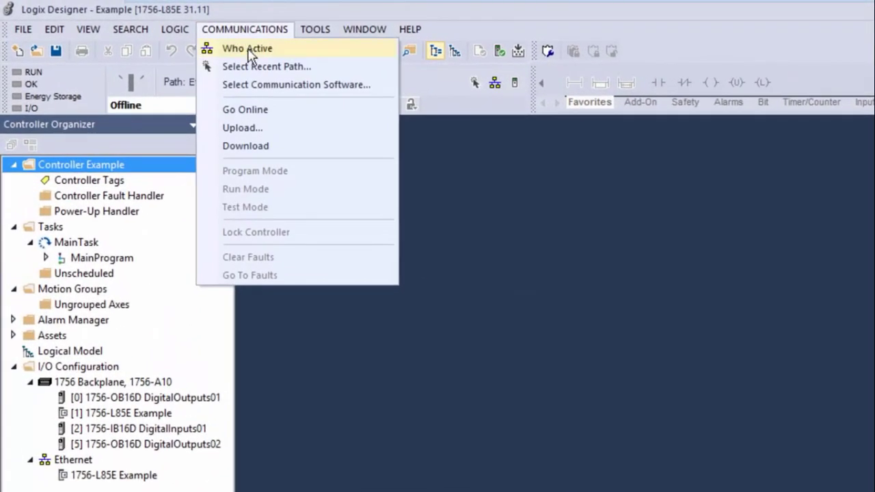
pyautogui.click(247, 49)
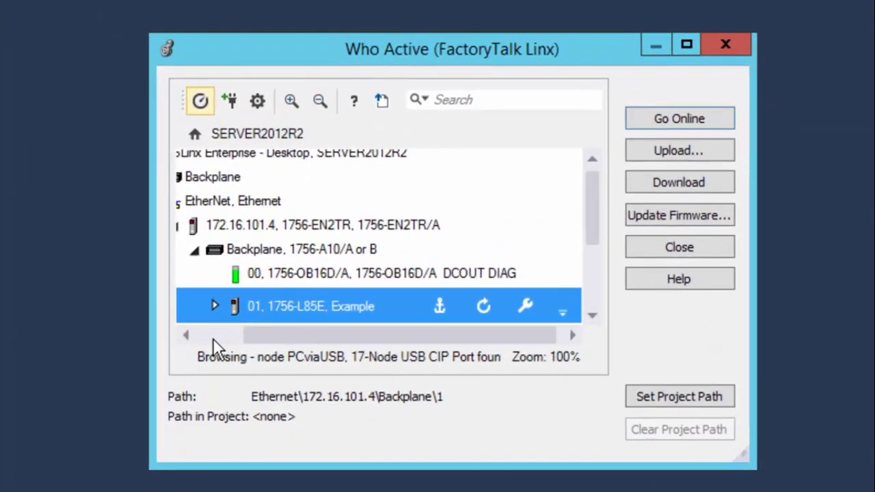
pyautogui.click(212, 338)
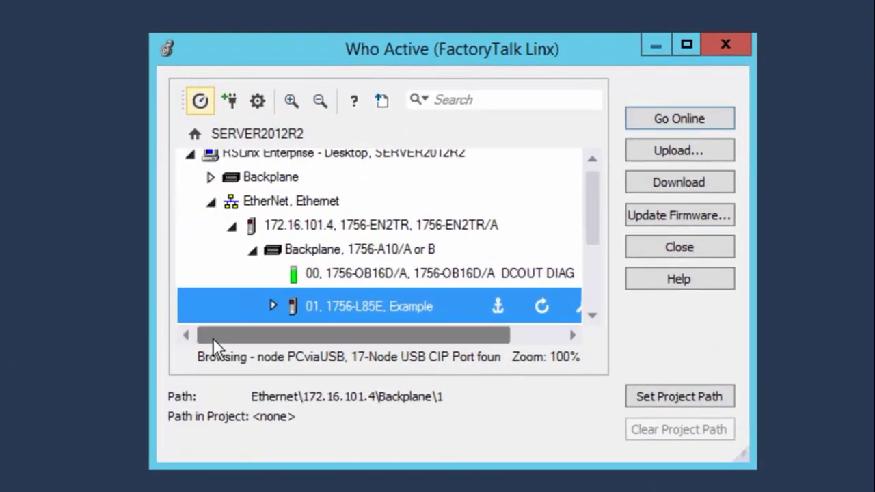
pyautogui.click(290, 201)
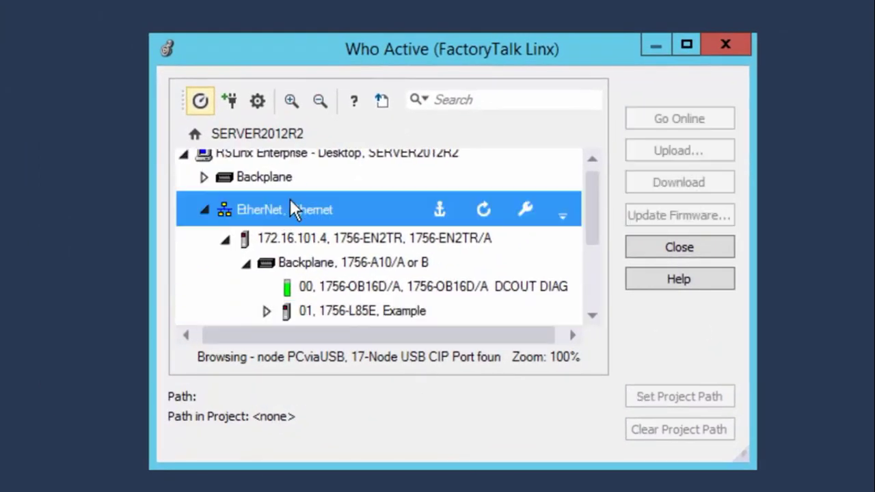
pyautogui.click(206, 206)
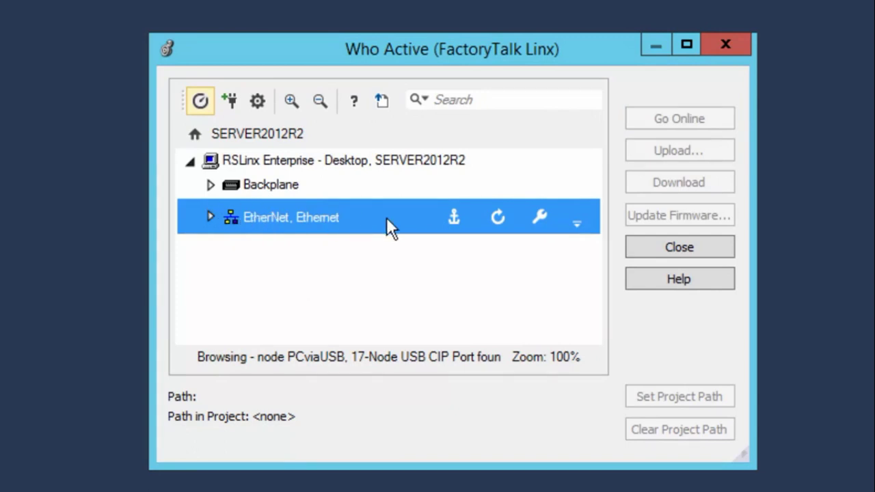
pyautogui.click(538, 216)
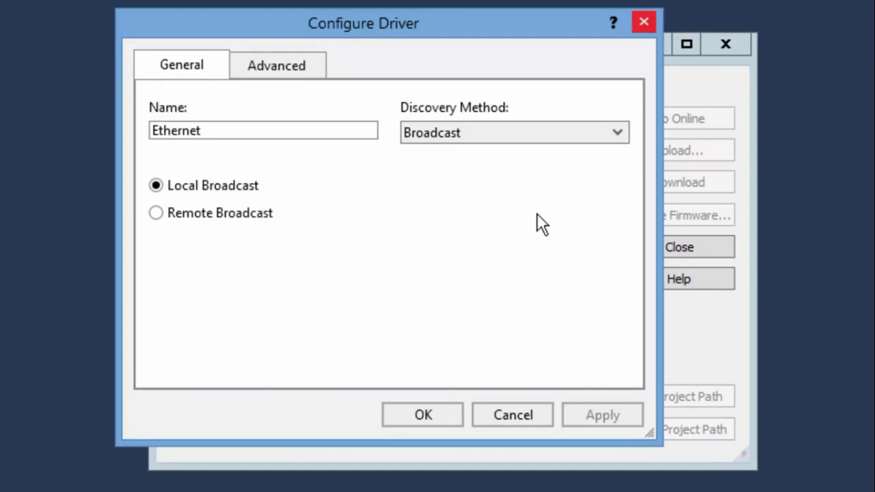
# Step: Apply Broadcast discovery with Remote Broadcast to the Ethernet driver, using IP address 172.16.109.0 and subnet mask 255.255.255.0
pyautogui.click(621, 131)
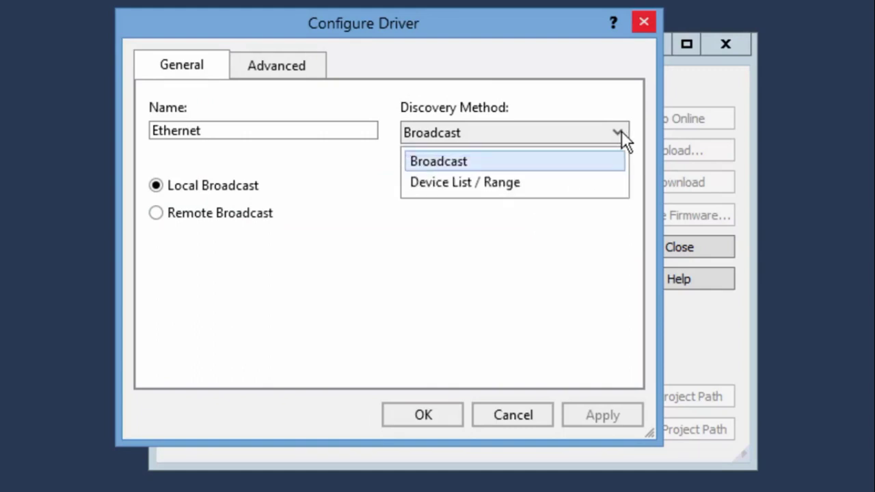
pyautogui.click(508, 164)
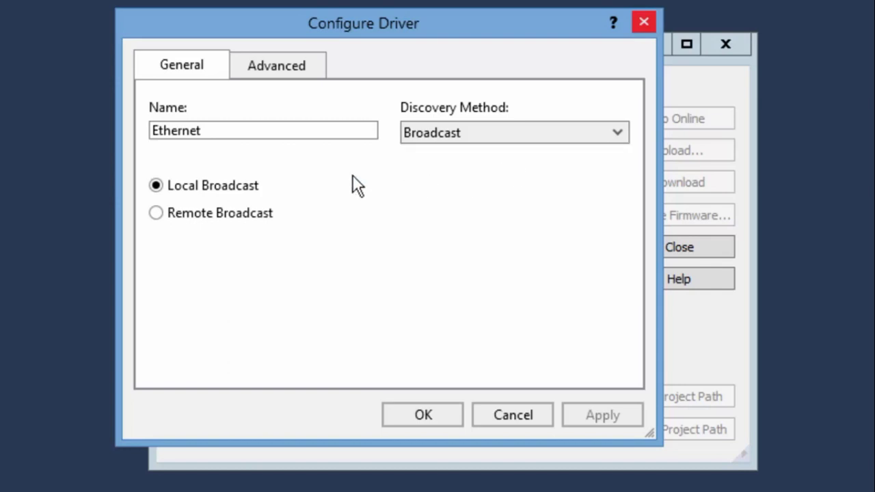
pyautogui.click(156, 214)
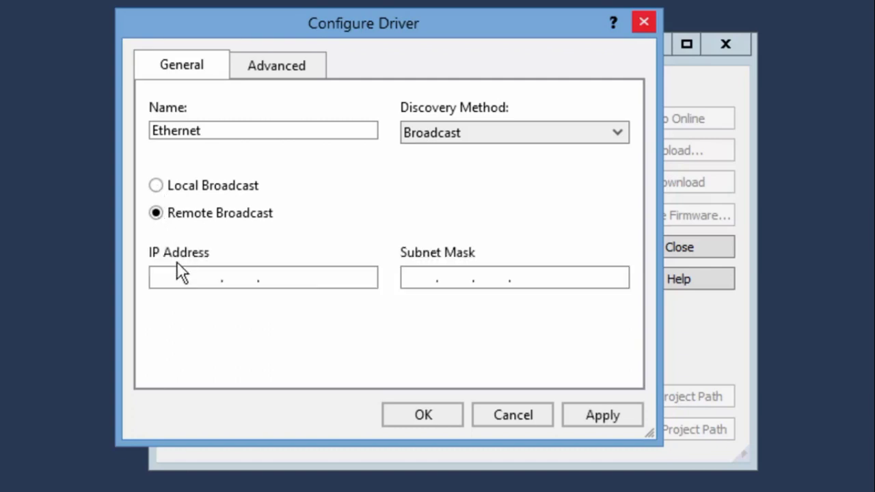
pyautogui.write('172 . 16 . 109 . 0')
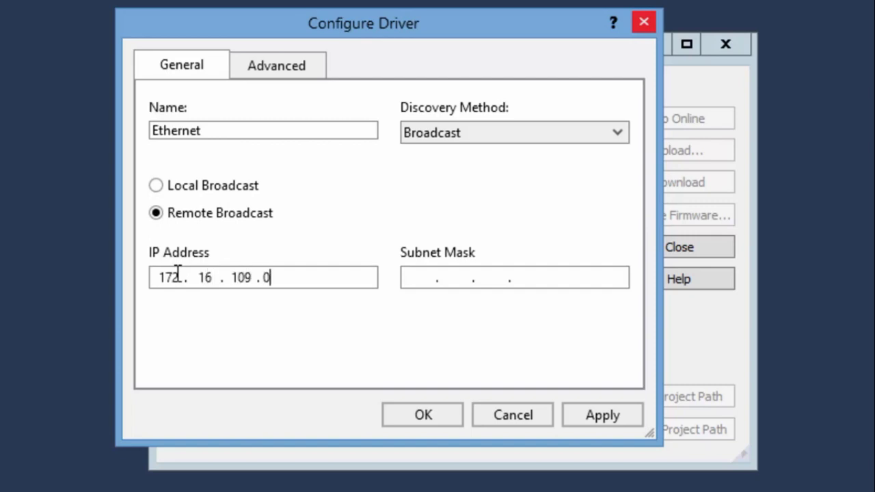
pyautogui.press('Tab')
pyautogui.write('255.255.255.0')
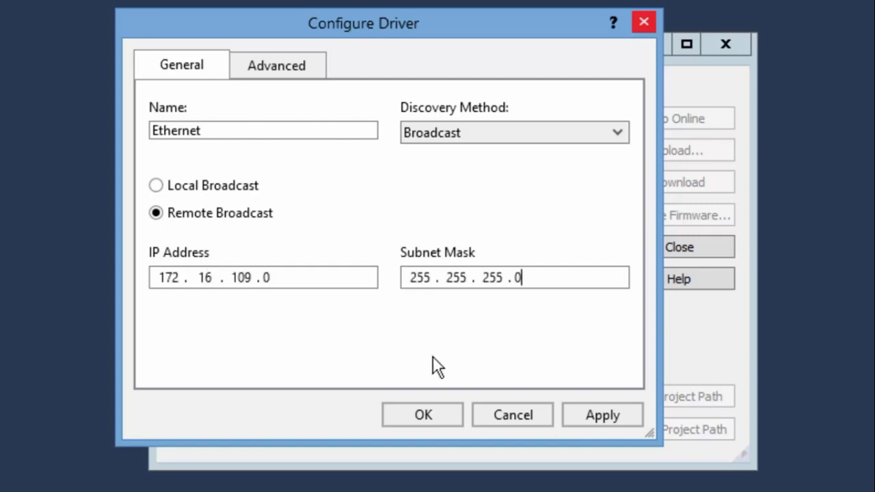
pyautogui.click(592, 414)
# Step: Switch the Ethernet driver's discovery method to Device List / Range and add the devices 172.16.101.2 and 172.16.101.3
pyautogui.click(614, 131)
pyautogui.click(475, 181)
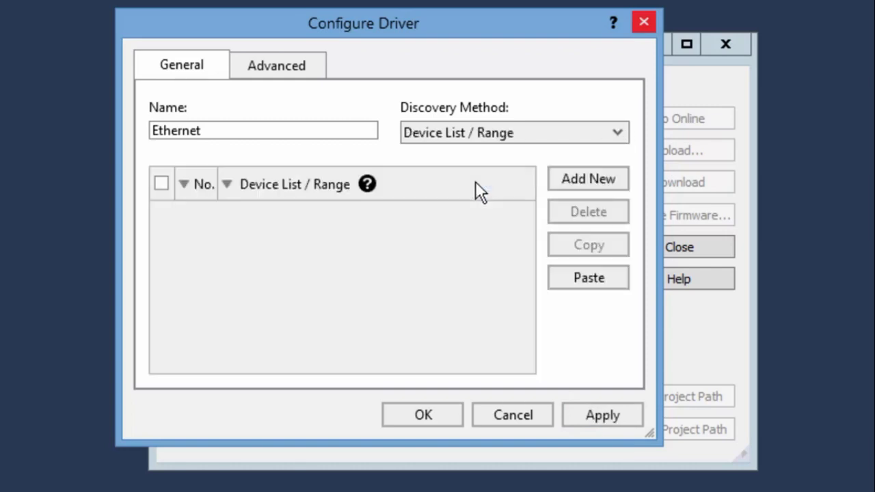
pyautogui.click(576, 178)
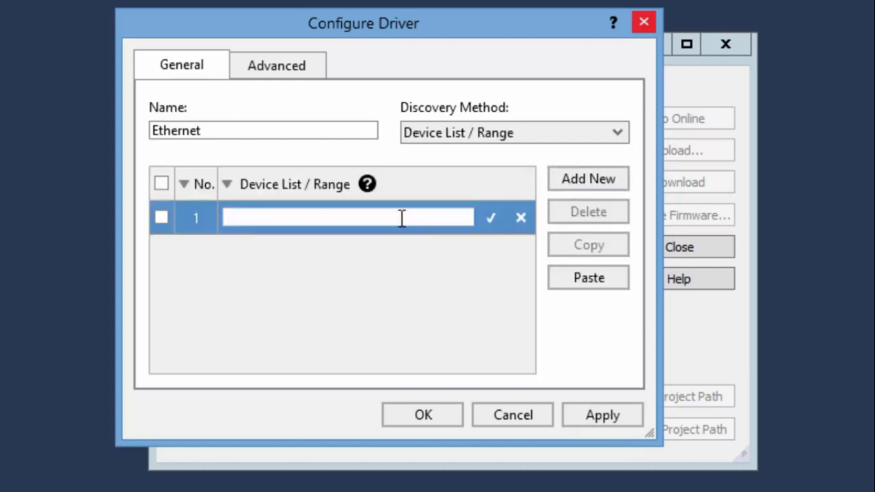
pyautogui.write('172.16.101.2')
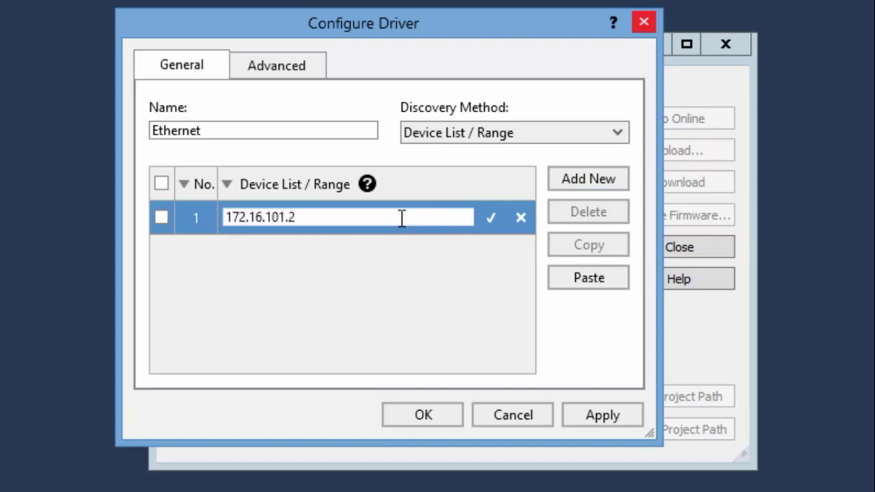
pyautogui.click(491, 217)
pyautogui.write('172.16.101.3')
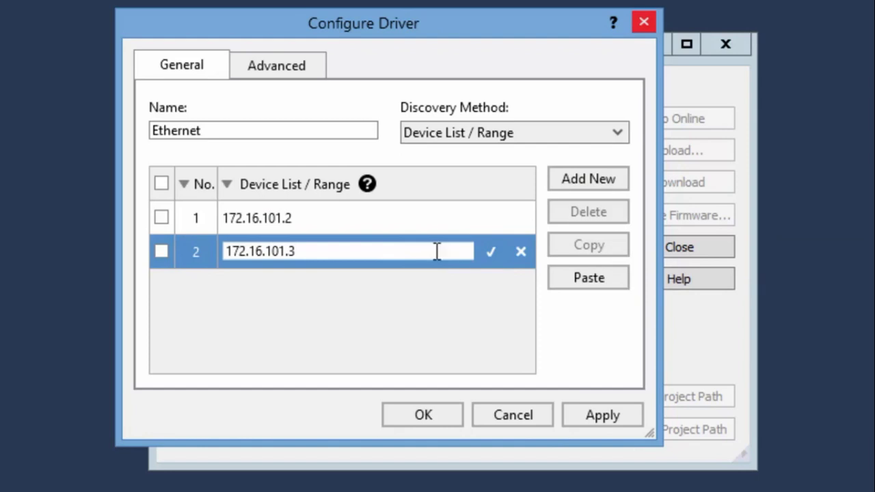
pyautogui.click(491, 252)
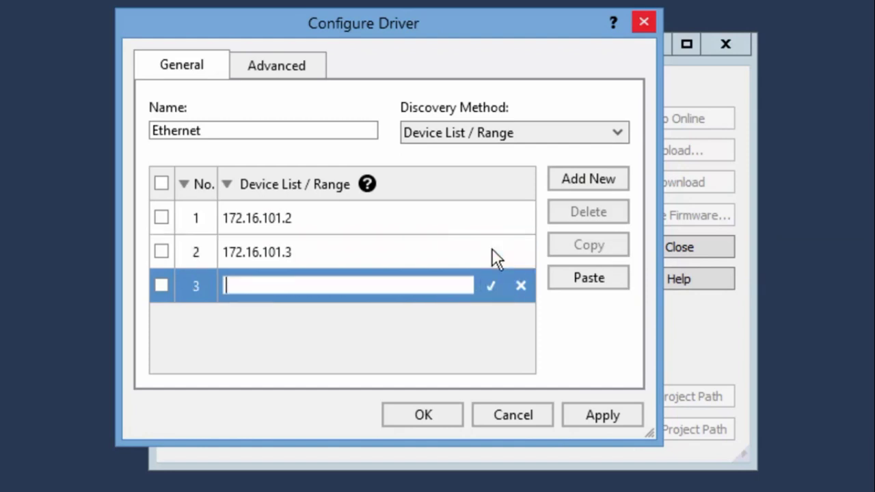
pyautogui.press('Escape')
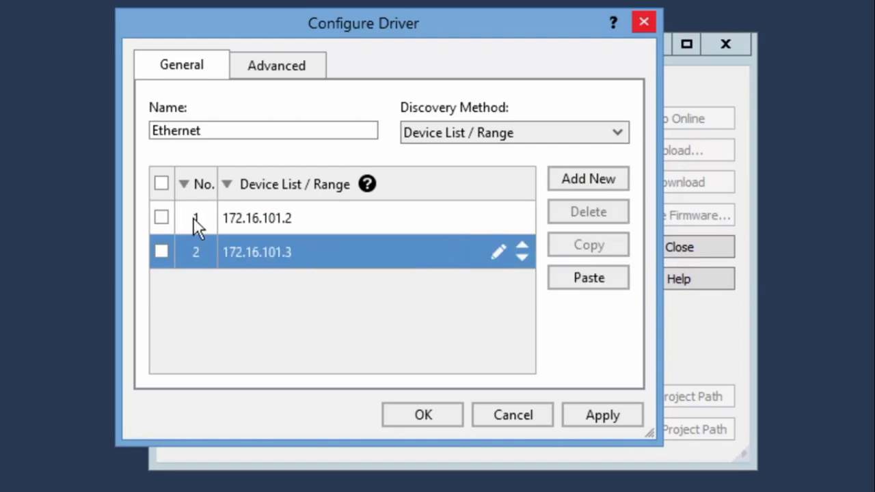
# Step: Delete both single-address entries from the Ethernet driver's device list
pyautogui.click(162, 218)
pyautogui.click(161, 251)
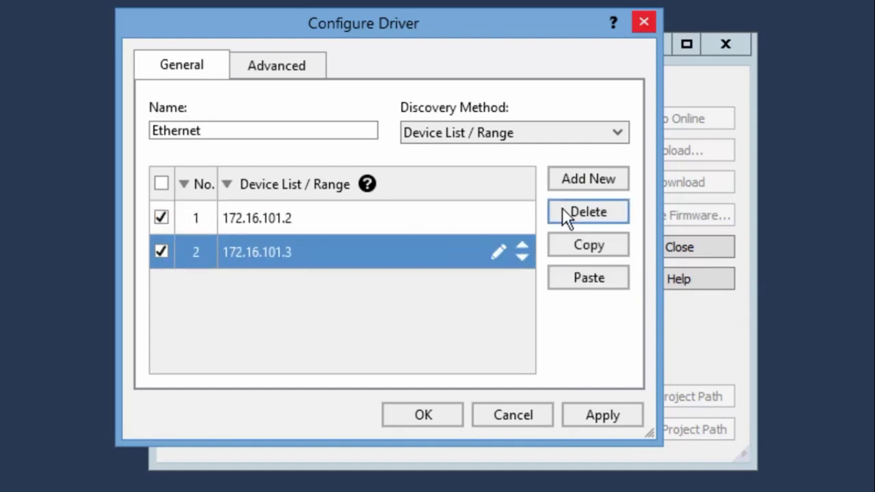
pyautogui.click(562, 207)
pyautogui.click(444, 290)
# Step: Add the range 172.16.101.2-11 and the device 172.16.101.15 to the Ethernet driver's device list and apply the changes
pyautogui.click(568, 178)
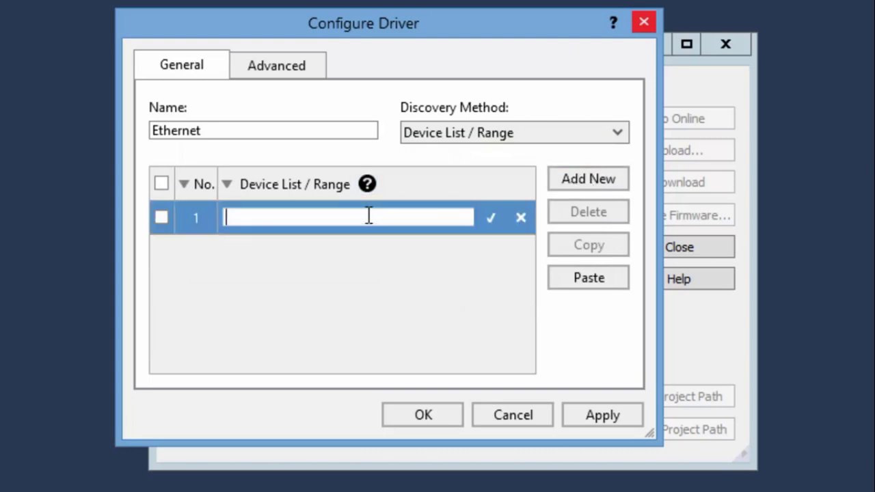
pyautogui.write('172.16.101.2-11')
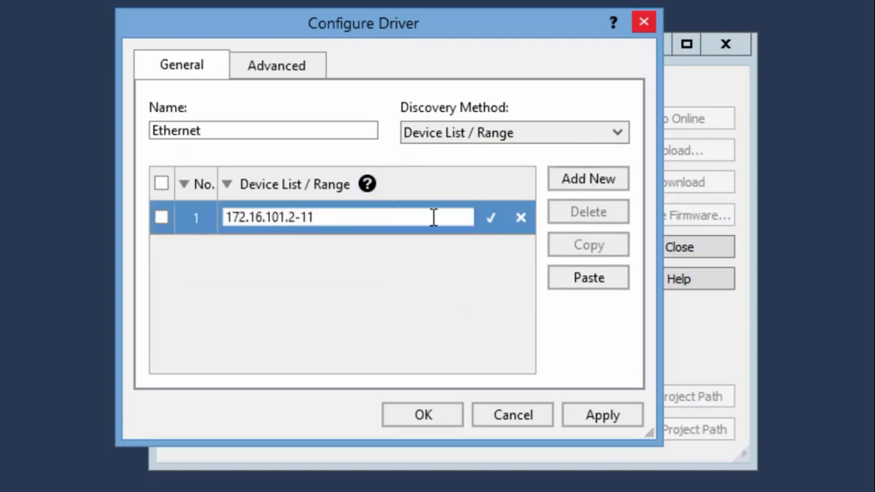
pyautogui.click(492, 219)
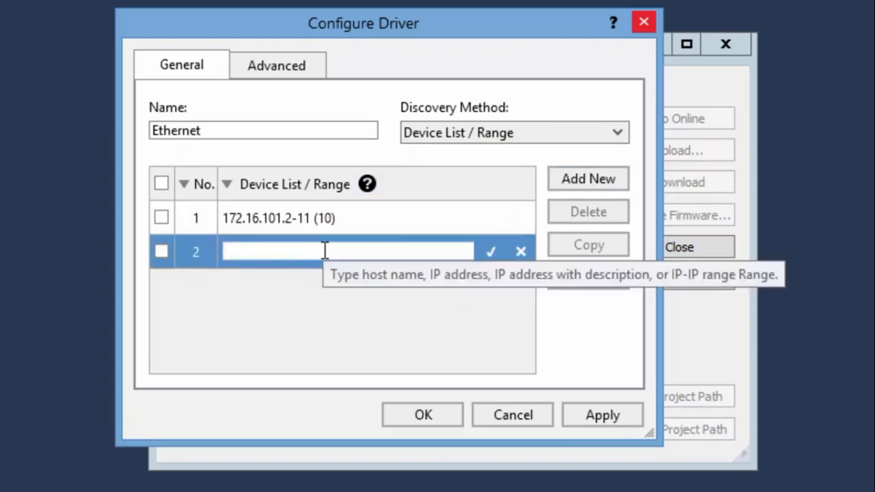
pyautogui.write('172.16.101.15')
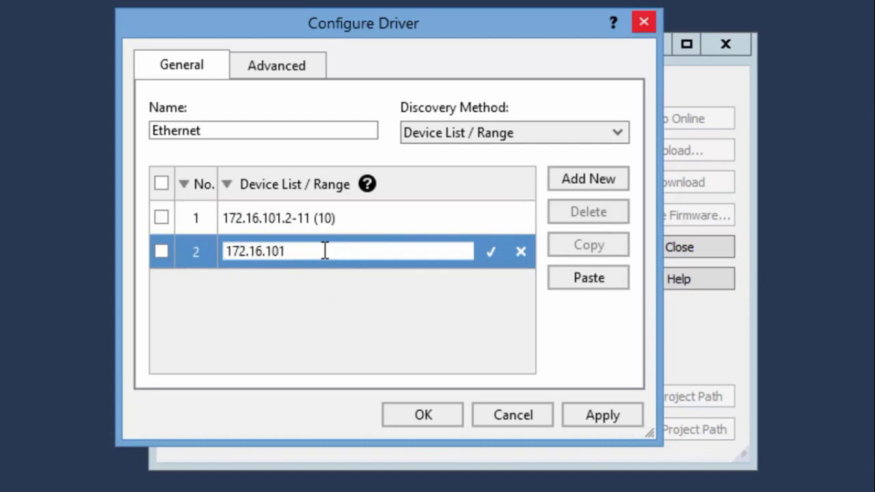
pyautogui.click(488, 251)
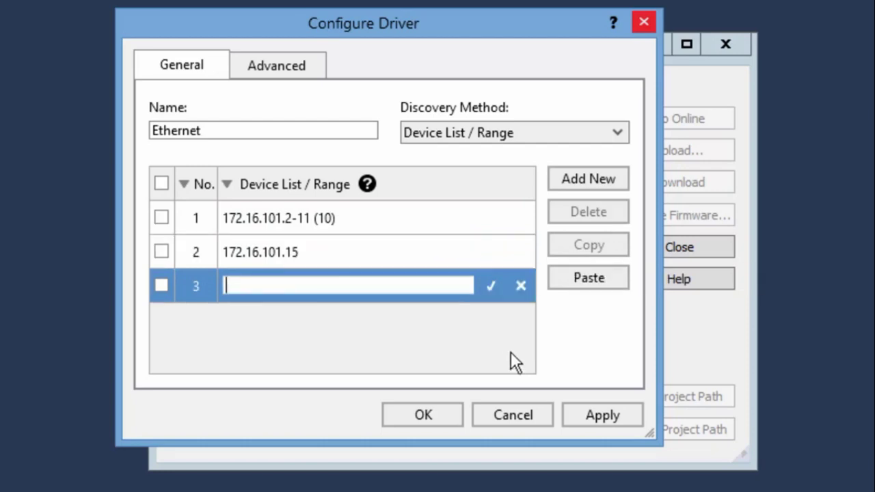
pyautogui.click(590, 416)
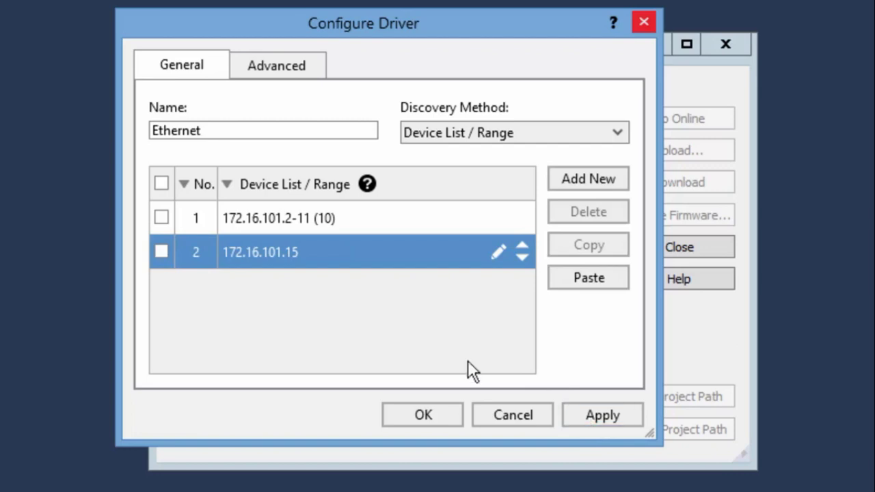
# Step: Use the Intel(R) 82574L Gigabit Network Connection as the Ethernet driver's interface and accept the driver configuration
pyautogui.click(283, 69)
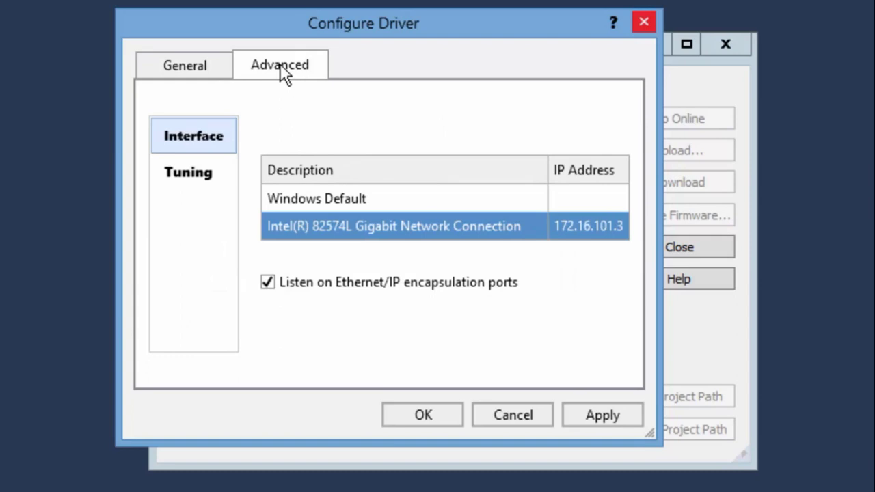
pyautogui.click(362, 229)
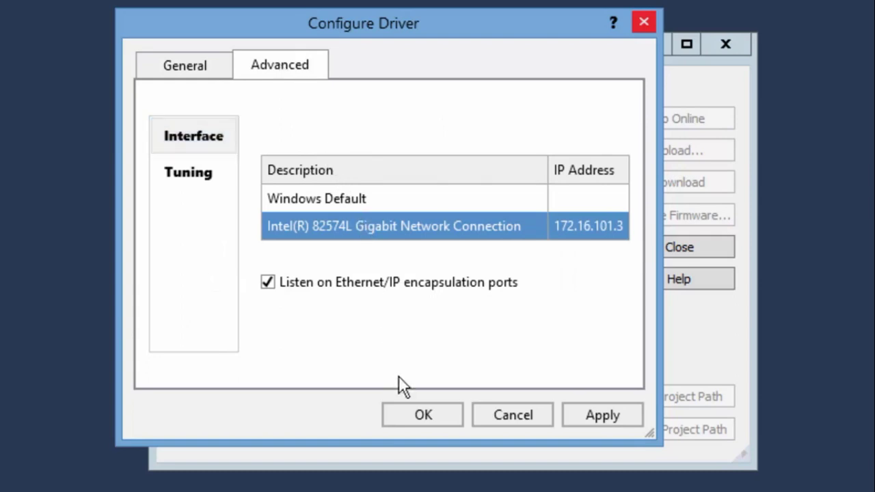
pyautogui.click(415, 411)
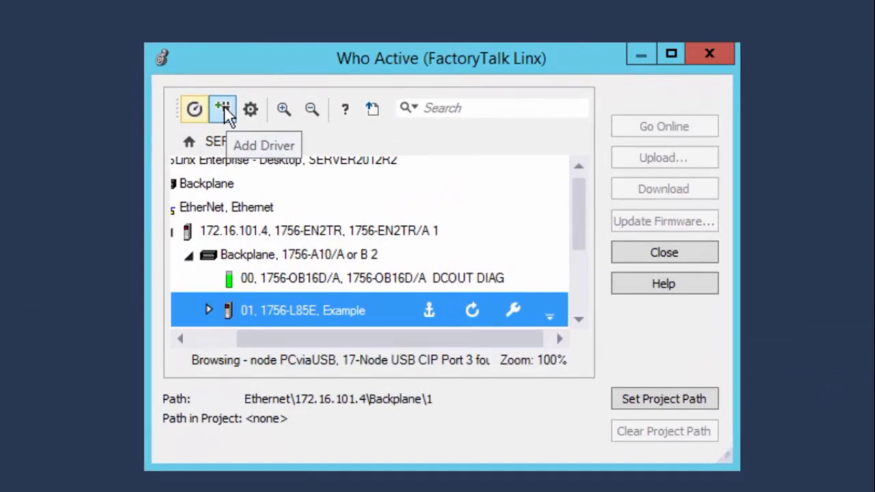
# Step: Add a second Ethernet driver named AB_ETH-1 that discovers devices by Local Broadcast
pyautogui.click(224, 106)
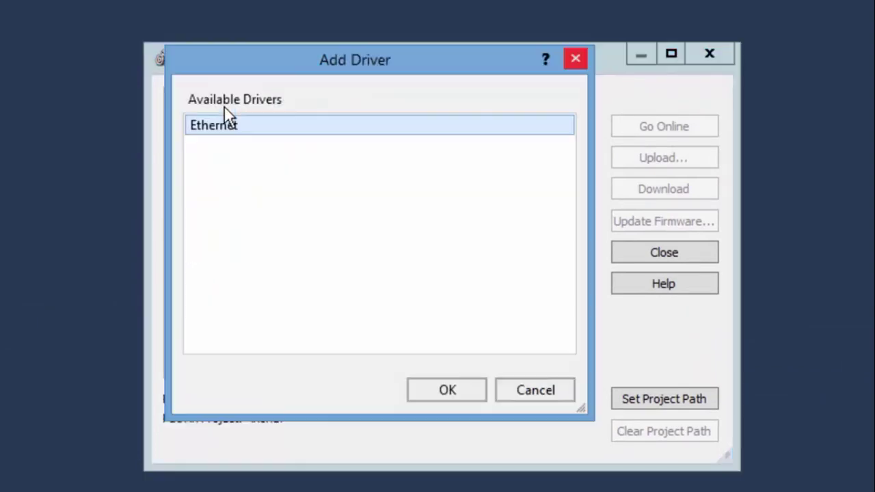
pyautogui.click(457, 389)
pyautogui.click(486, 142)
pyautogui.click(435, 166)
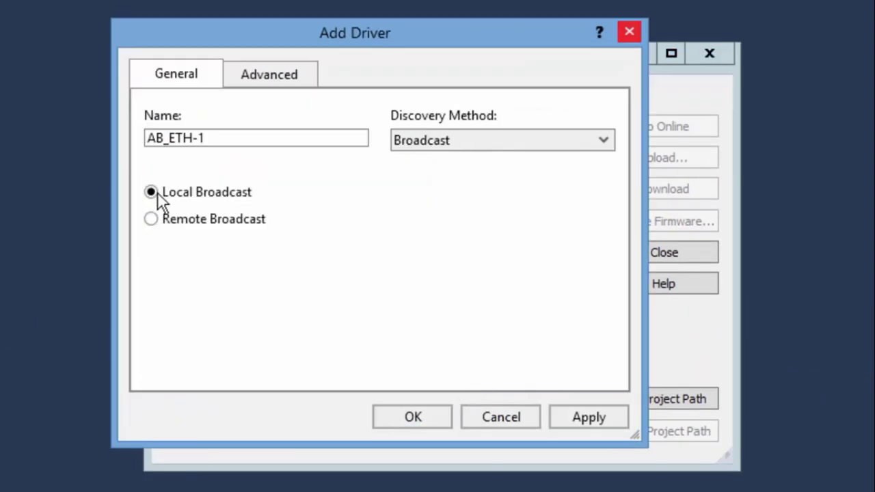
pyautogui.click(407, 418)
# Step: Locate the AB_ETH-1 driver in the Who Active network tree and browse it
pyautogui.click(184, 166)
pyautogui.click(184, 167)
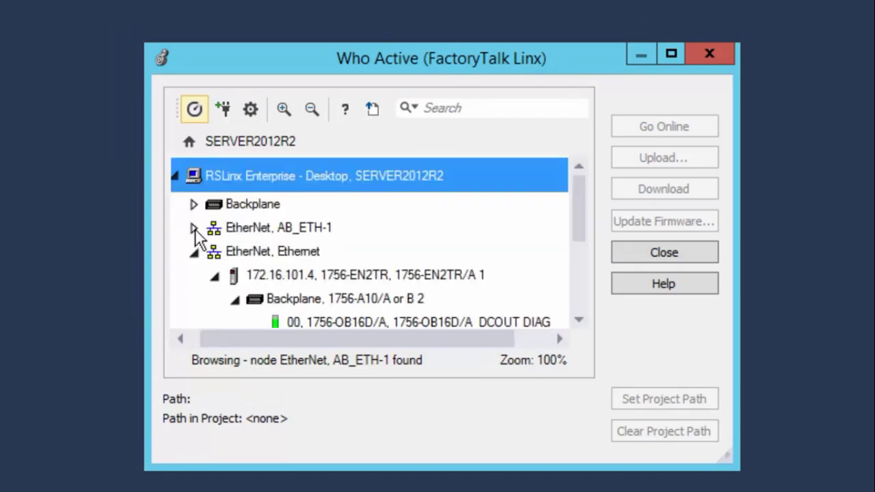
pyautogui.click(205, 238)
pyautogui.doubleClick(254, 214)
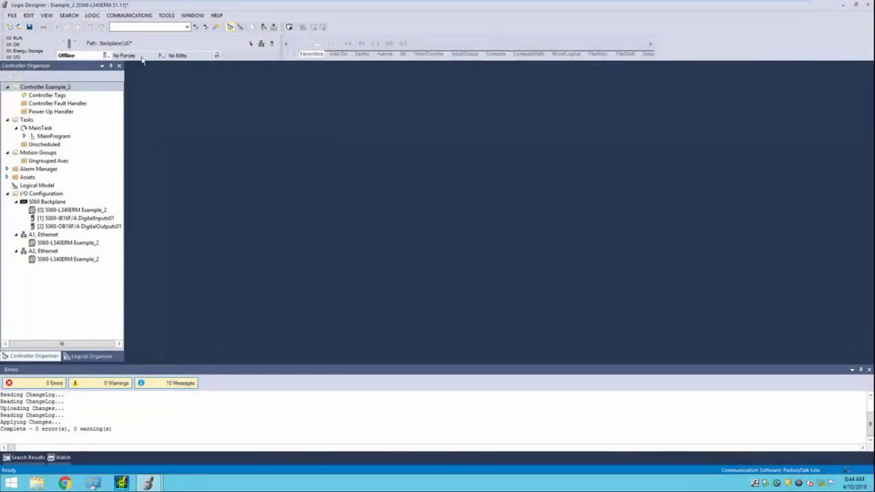
# Step: Go online with the 5069-L340ERM Example_2 controller found under Backplane in Who Active
pyautogui.click(129, 15)
pyautogui.click(171, 30)
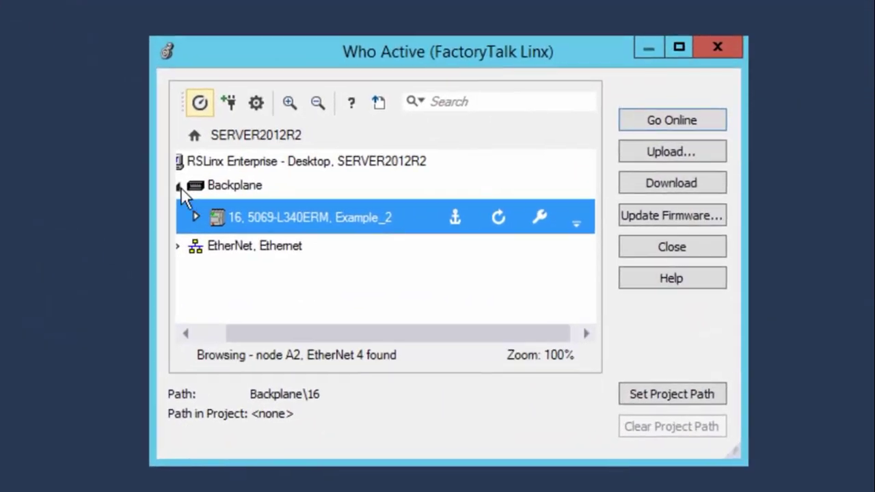
pyautogui.click(198, 333)
pyautogui.click(255, 188)
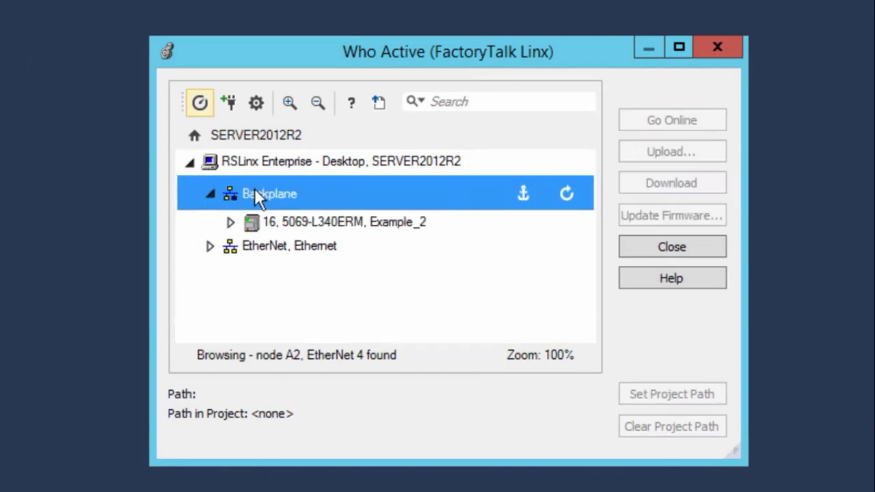
pyautogui.click(335, 224)
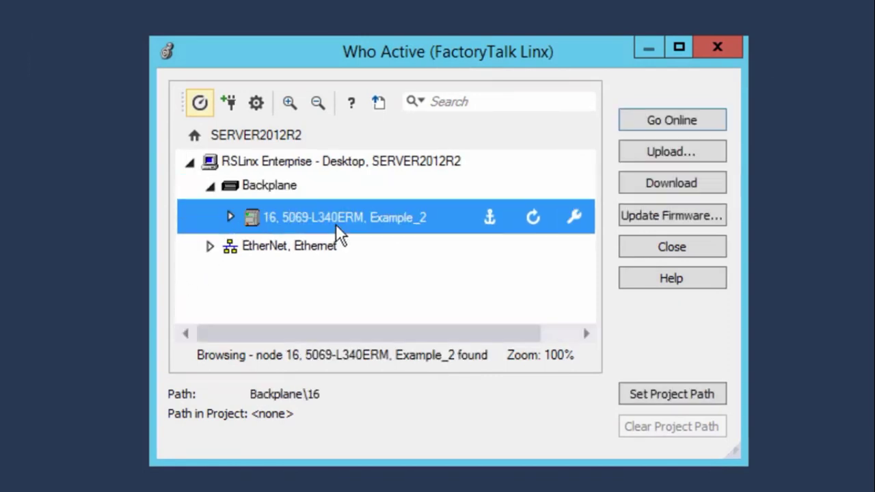
pyautogui.click(654, 119)
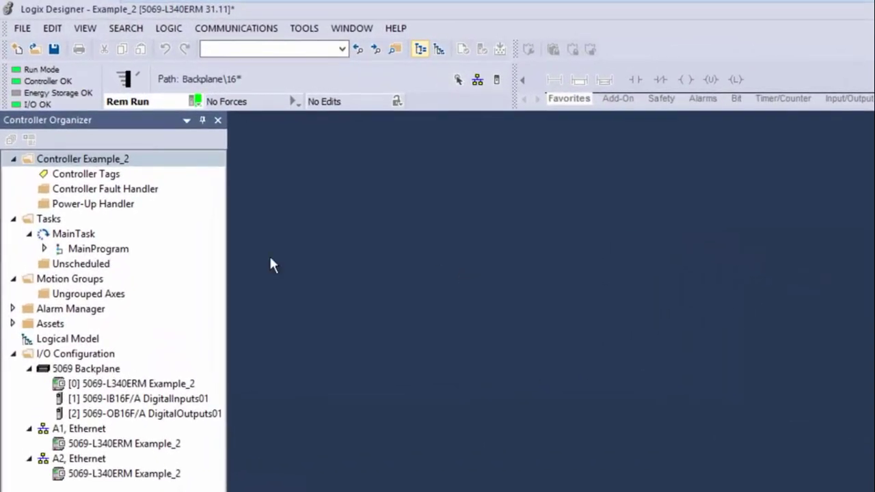
# Step: Take the Example_2 project offline from its controller
pyautogui.click(224, 30)
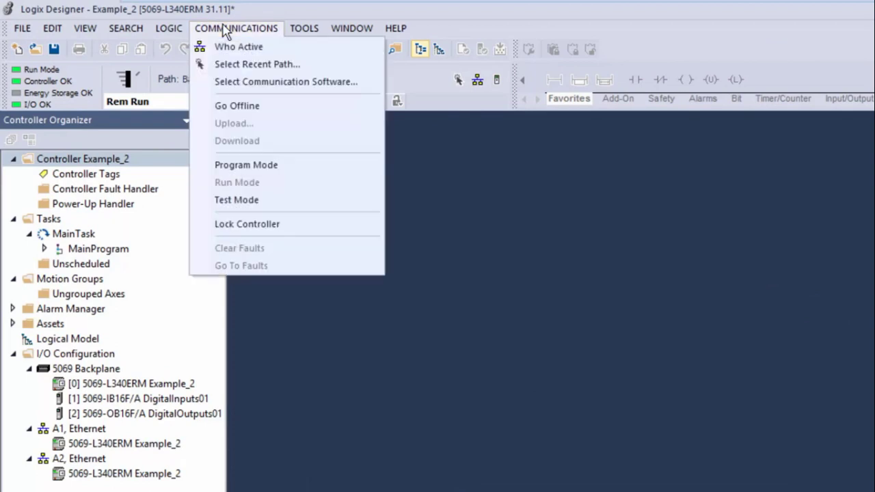
pyautogui.click(239, 106)
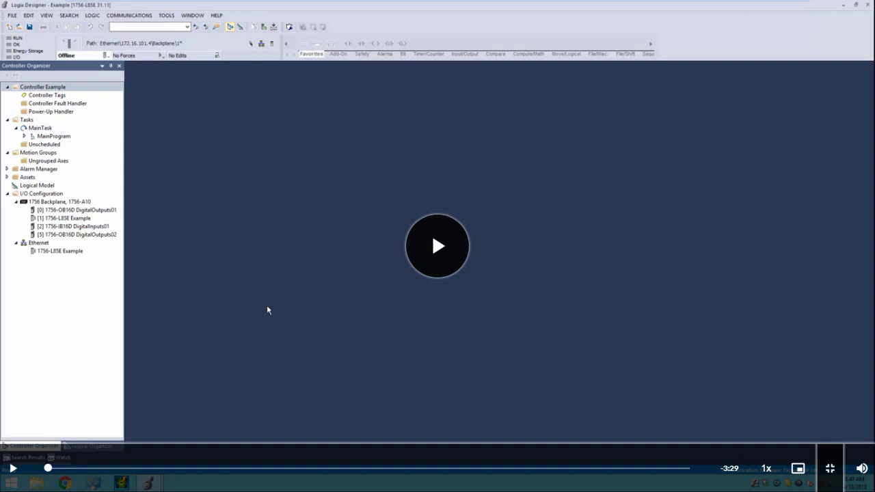
# Step: Find the "How do we download?" section of the course page and play its demonstration video in full screen
pyautogui.press('Escape')
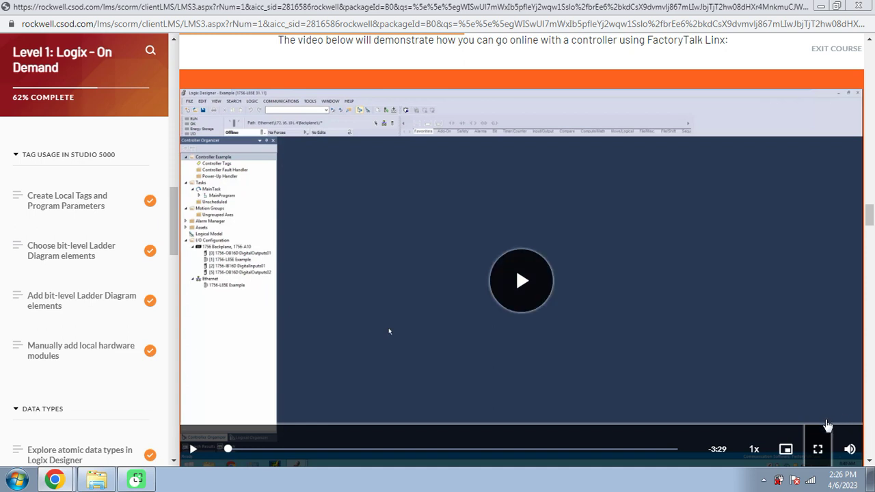
pyautogui.scroll(-2, 827, 425)
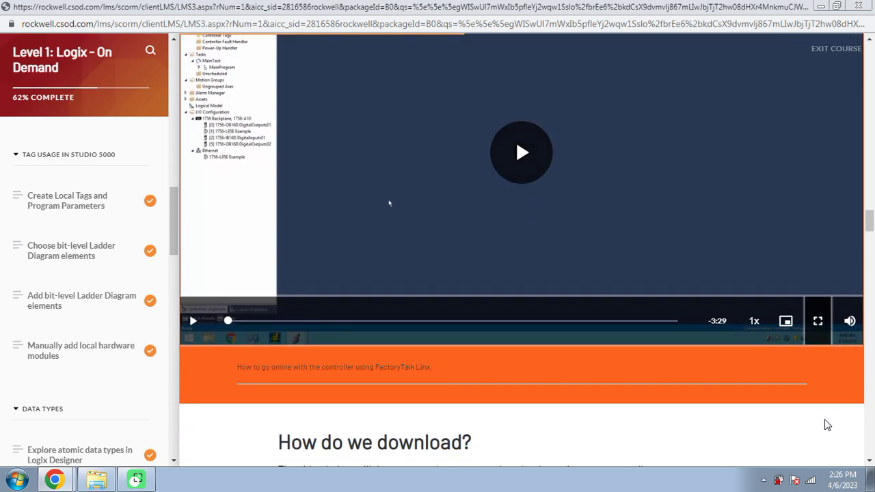
pyautogui.scroll(-2, 827, 424)
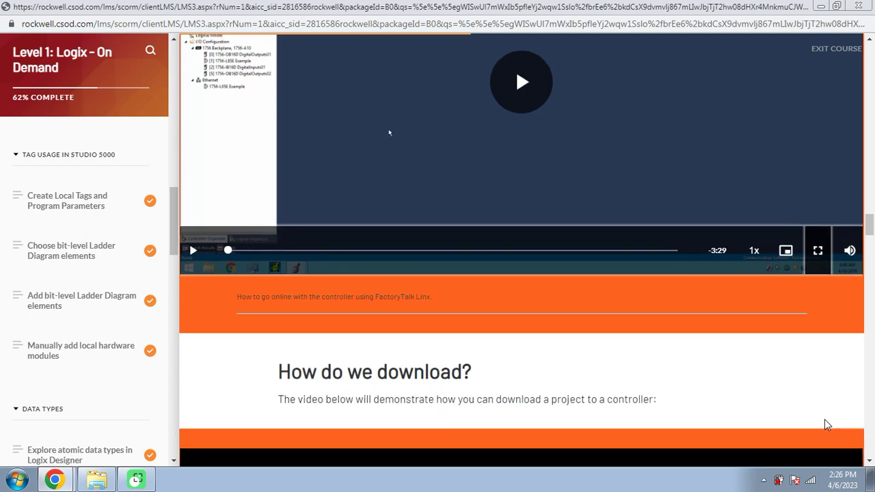
pyautogui.scroll(-4, 827, 425)
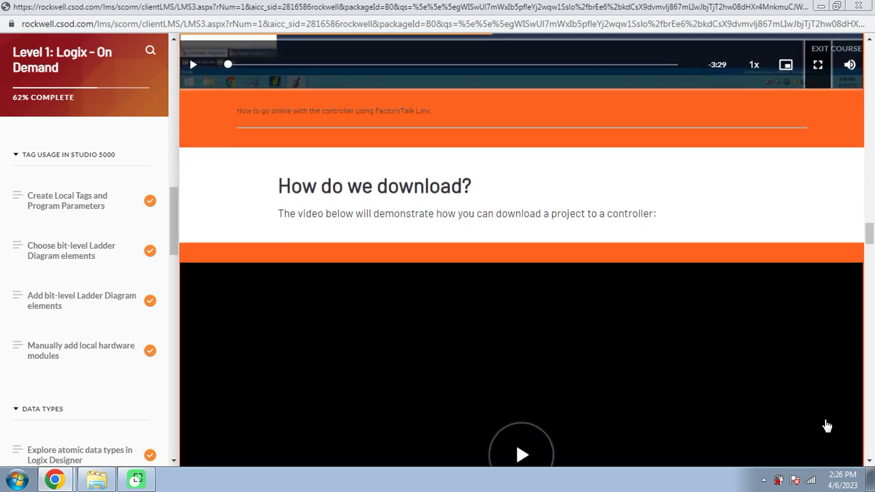
pyautogui.scroll(-1, 827, 425)
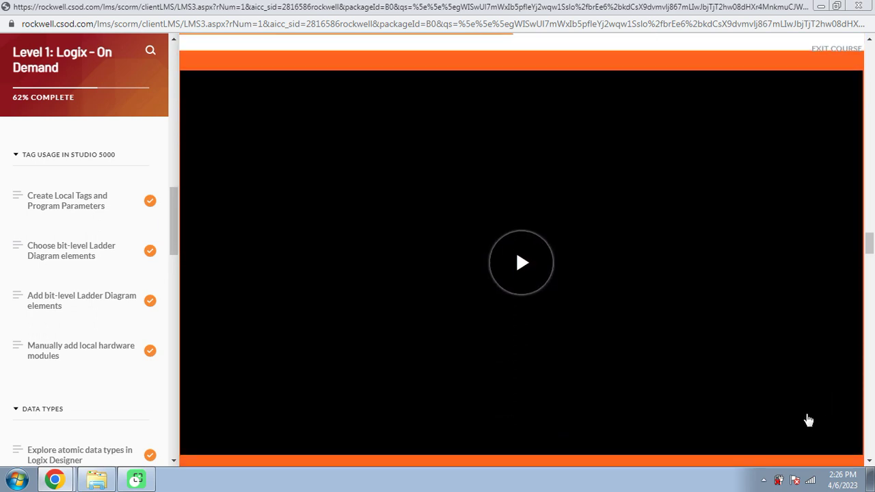
pyautogui.click(518, 267)
pyautogui.click(817, 432)
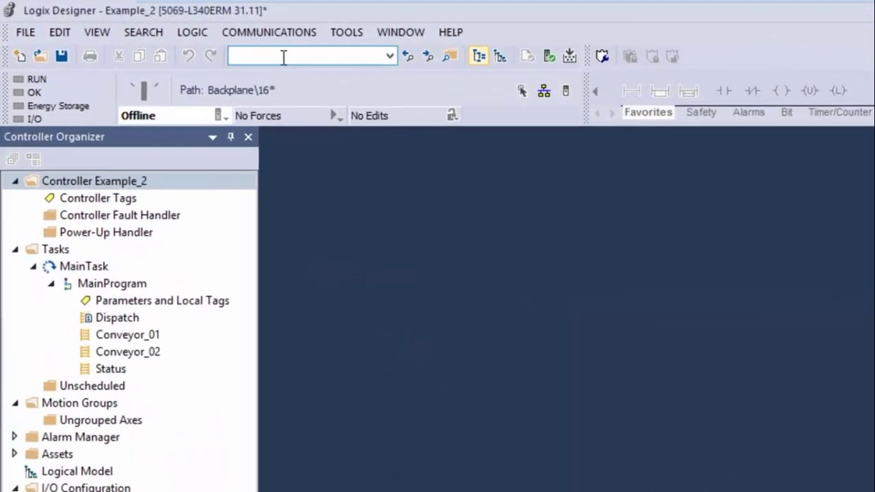
# Step: Request to go online with the 5069-L340ERM Example_2 controller under Backplane in Who Active
pyautogui.click(269, 32)
pyautogui.click(276, 53)
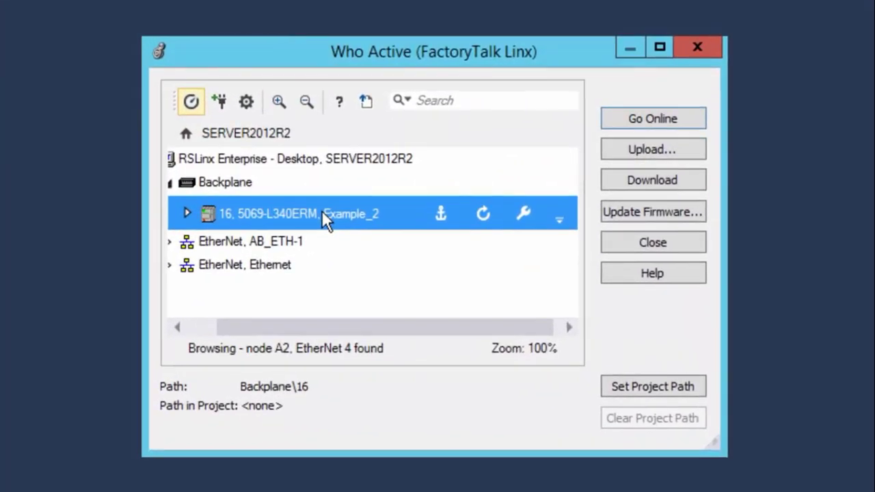
pyautogui.click(647, 115)
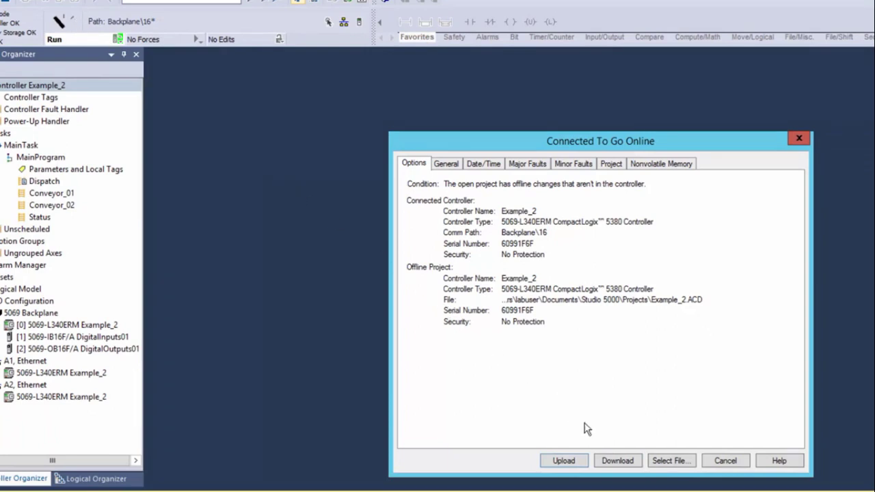
# Step: Download the offline Example_2 project to the connected controller and answer the prompt about returning to Remote Run
pyautogui.click(619, 461)
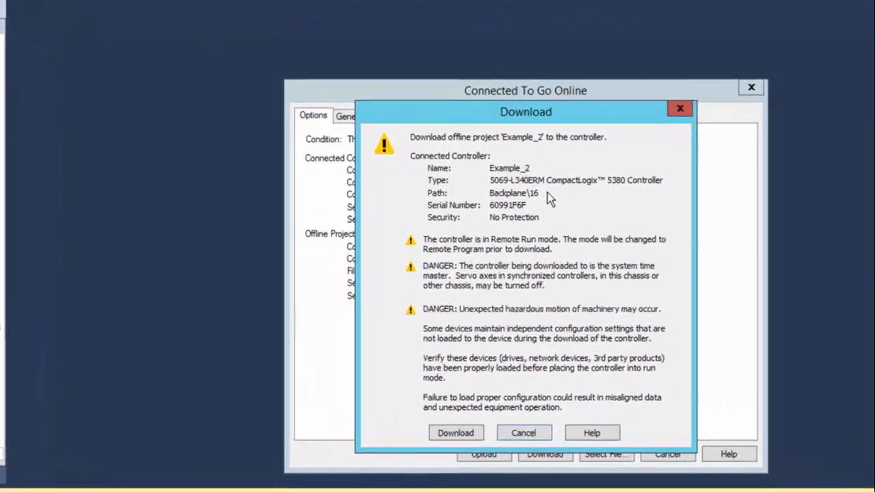
pyautogui.click(419, 428)
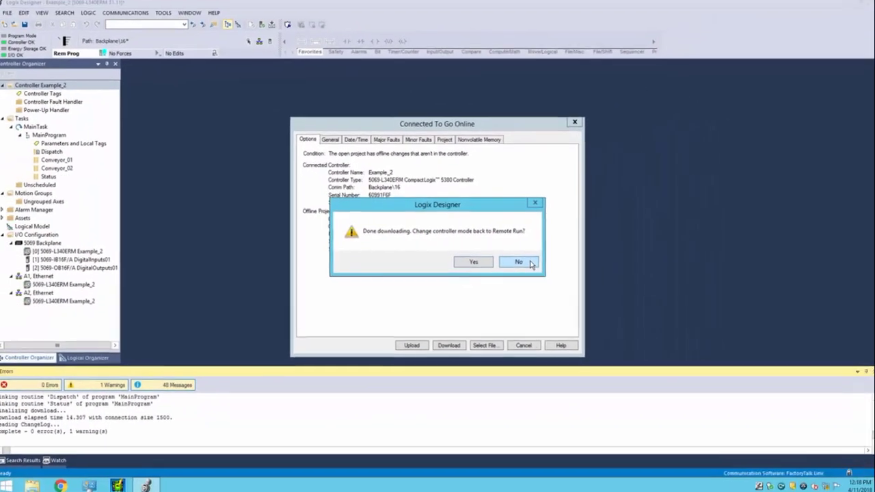
pyautogui.click(550, 271)
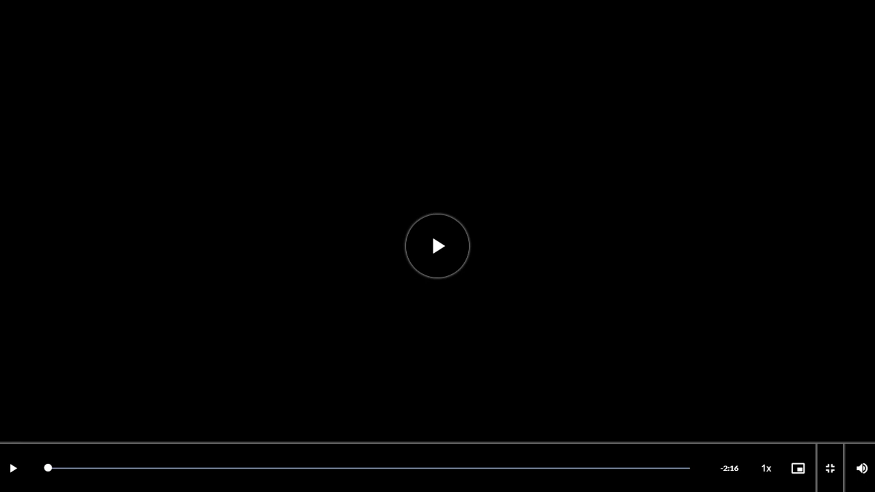
# Step: Find the "How do we upload?" section of the course page and play its demonstration video in full screen
pyautogui.press('Escape')
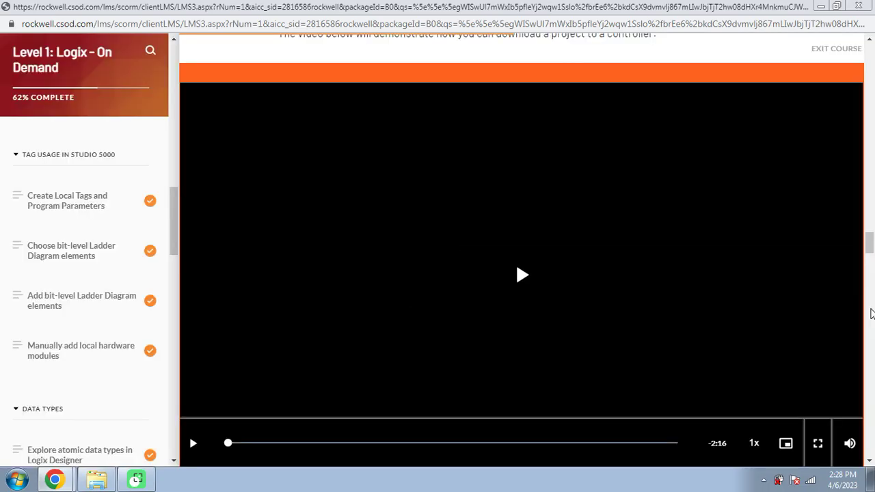
pyautogui.scroll(-3, 835, 314)
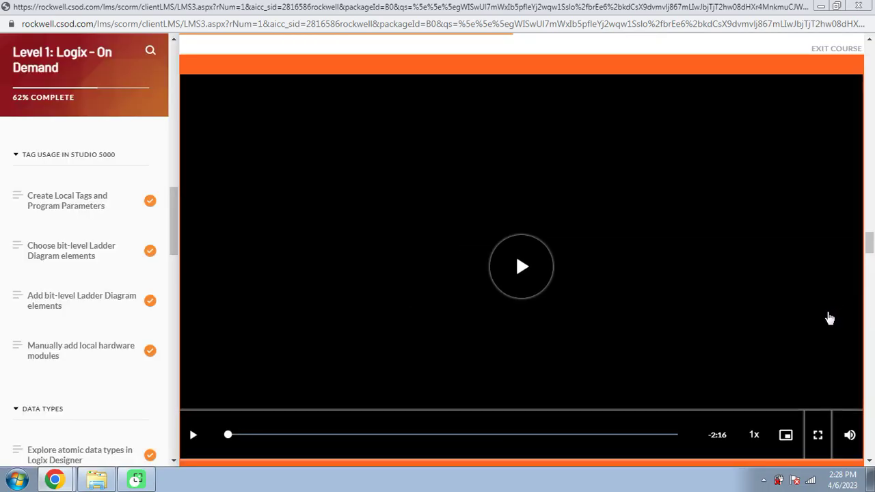
pyautogui.scroll(-4, 829, 317)
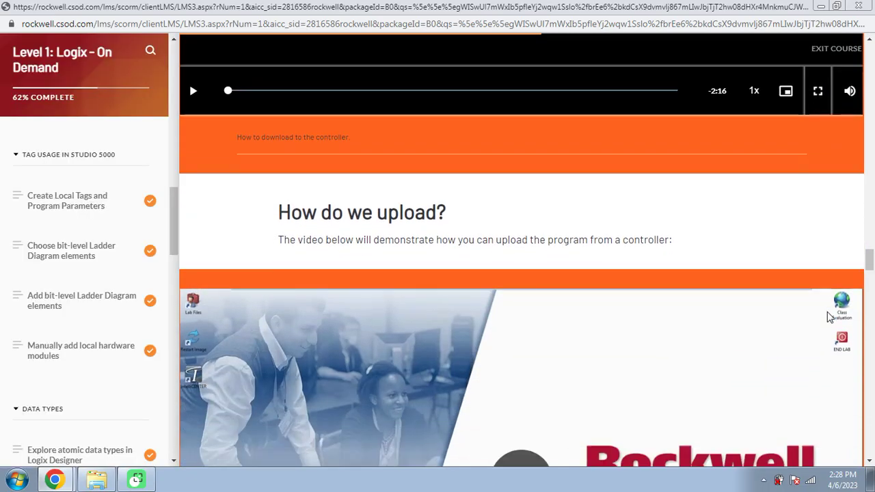
pyautogui.scroll(-1, 829, 318)
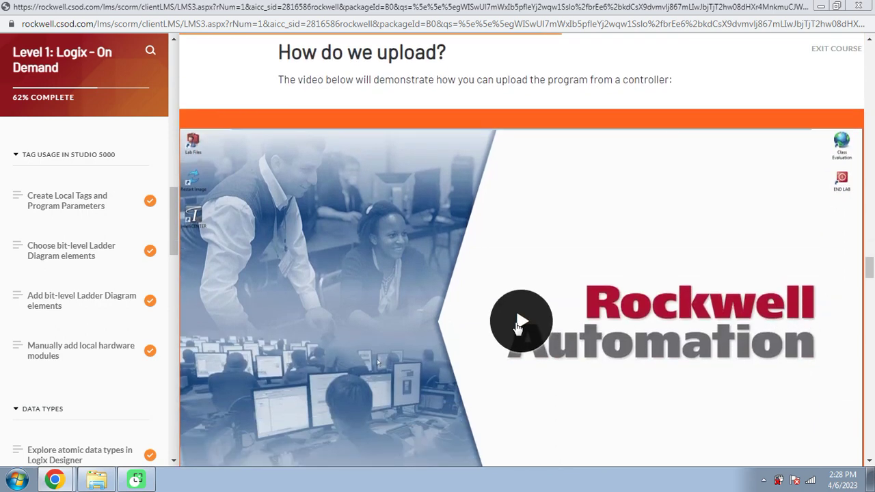
pyautogui.click(518, 325)
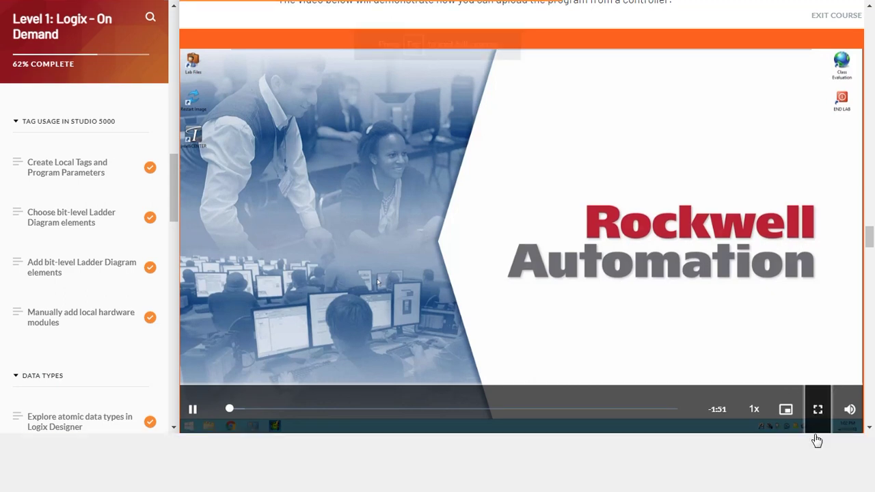
pyautogui.click(817, 442)
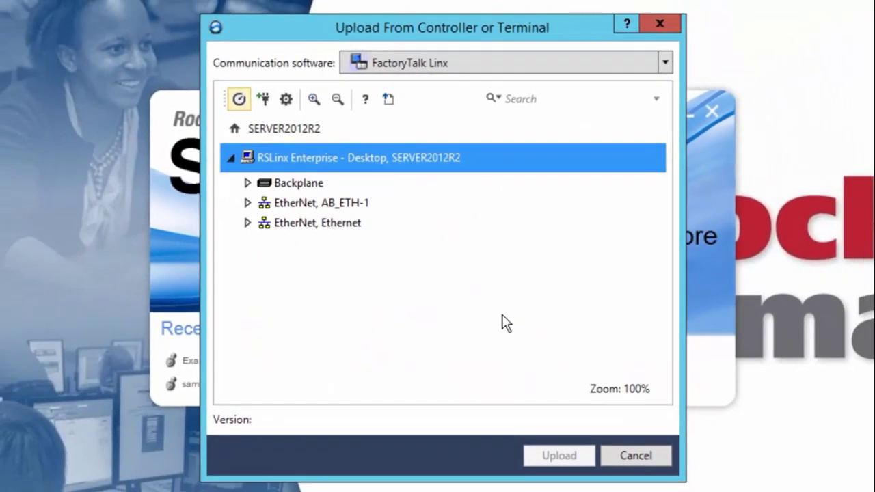
# Step: Start an upload from the 5069-L340ERM Example_2 controller under Backplane, using FactoryTalk Linx as communication software
pyautogui.click(664, 62)
pyautogui.click(665, 62)
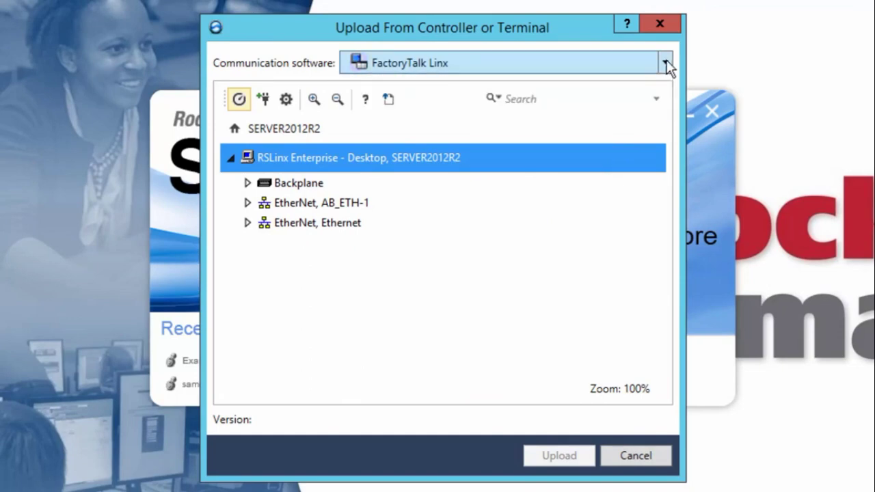
pyautogui.click(247, 183)
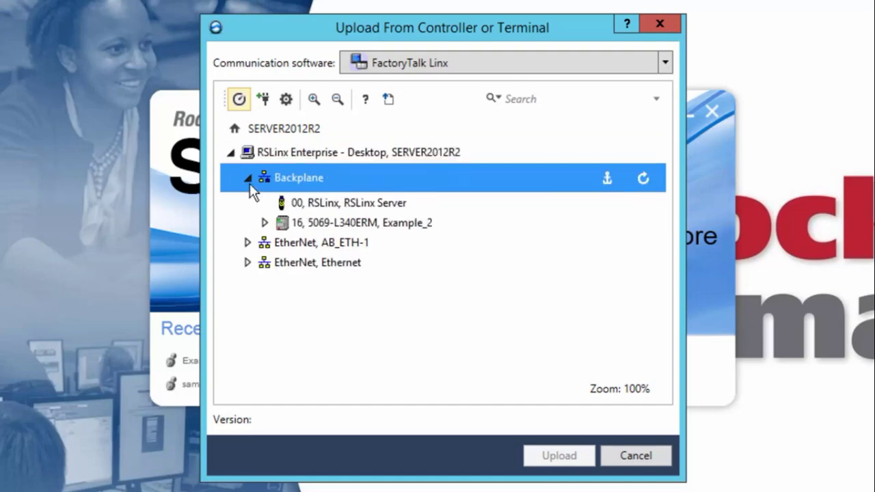
pyautogui.click(335, 223)
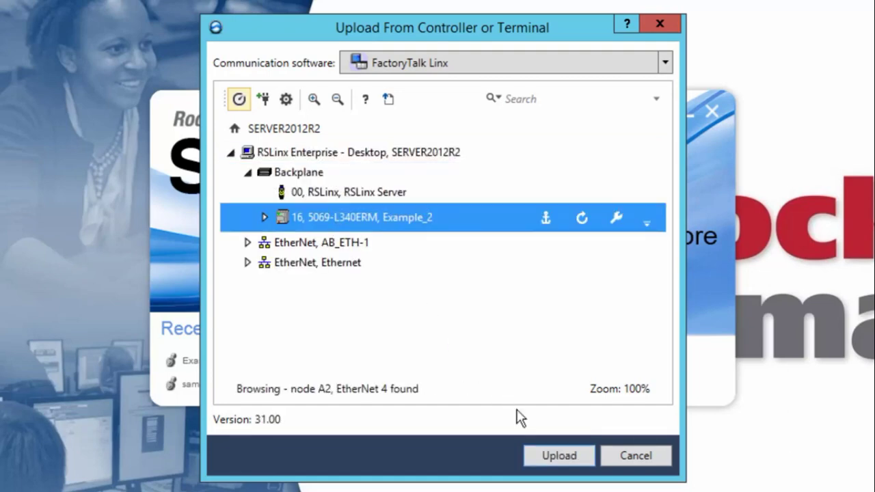
pyautogui.click(559, 459)
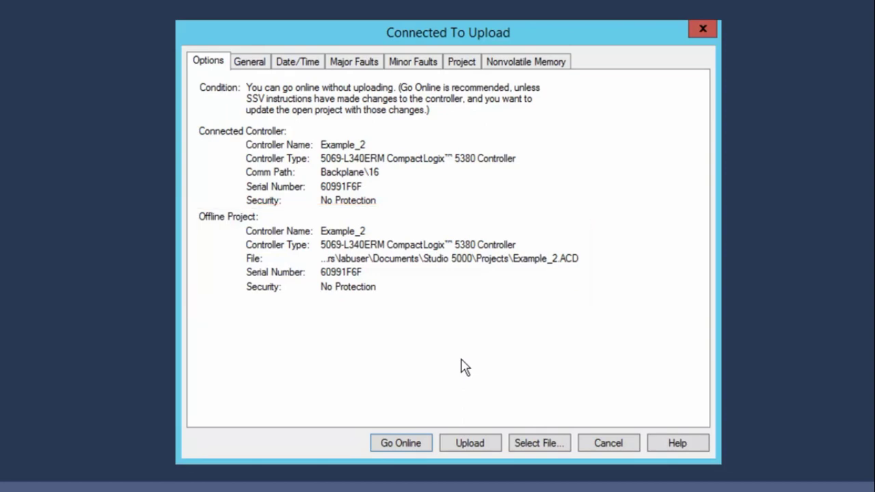
# Step: Upload the controller's program into the matching Example_2.ACD project, then close the project with its changes saved
pyautogui.click(469, 442)
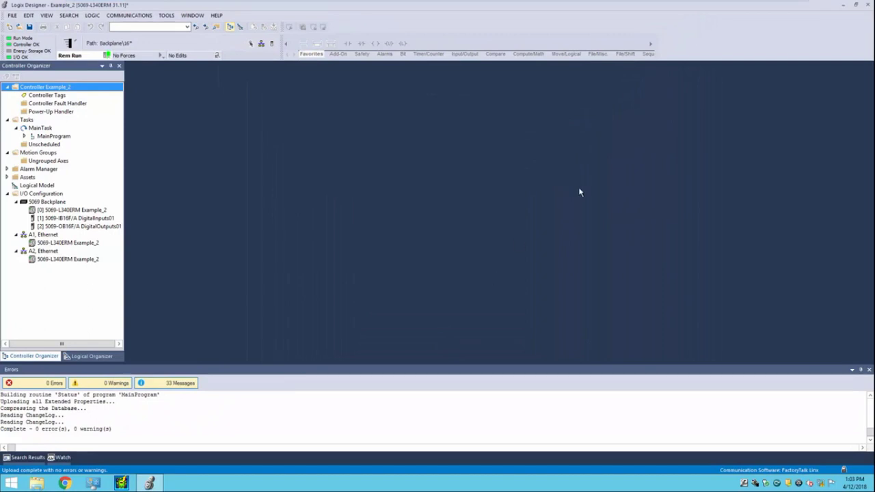
pyautogui.click(868, 6)
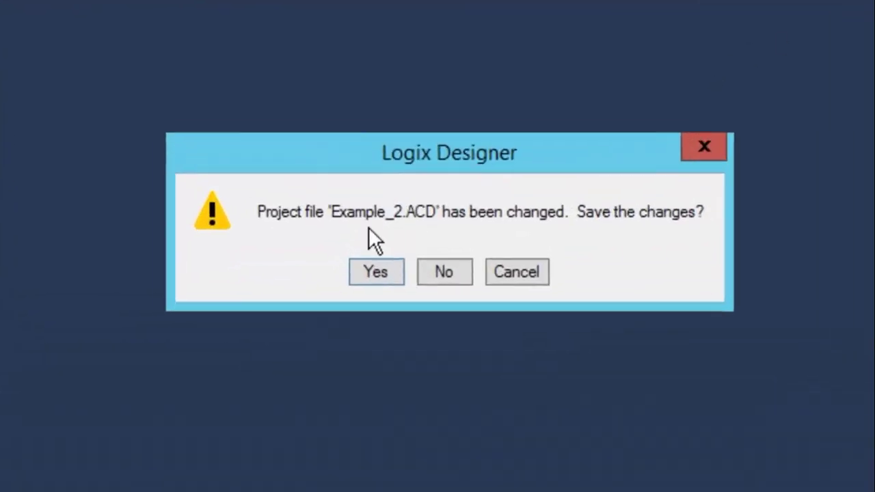
pyautogui.click(375, 272)
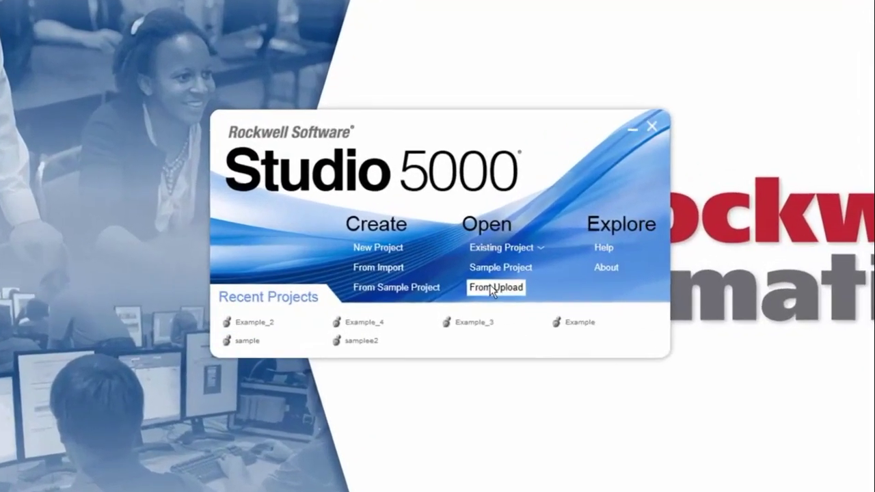
# Step: Upload from the 1756-L85E Example controller through RSLinx Classic into a new project file named NewFromUpload
pyautogui.click(483, 278)
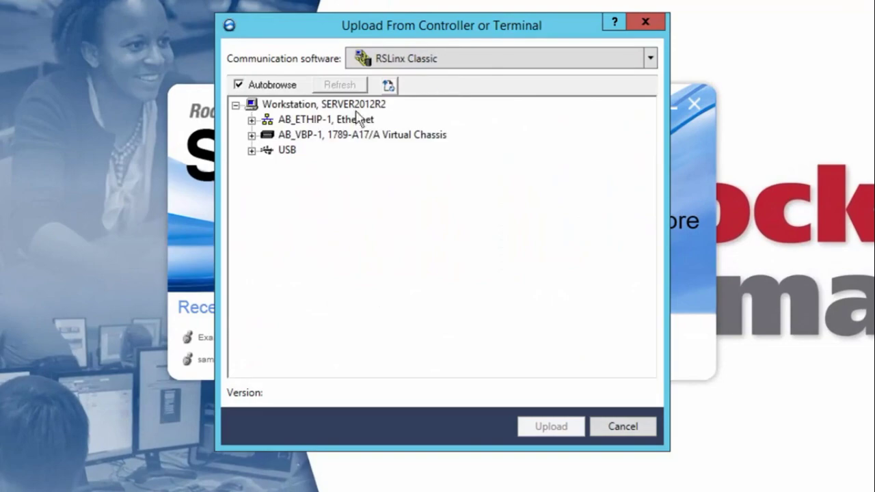
pyautogui.click(551, 426)
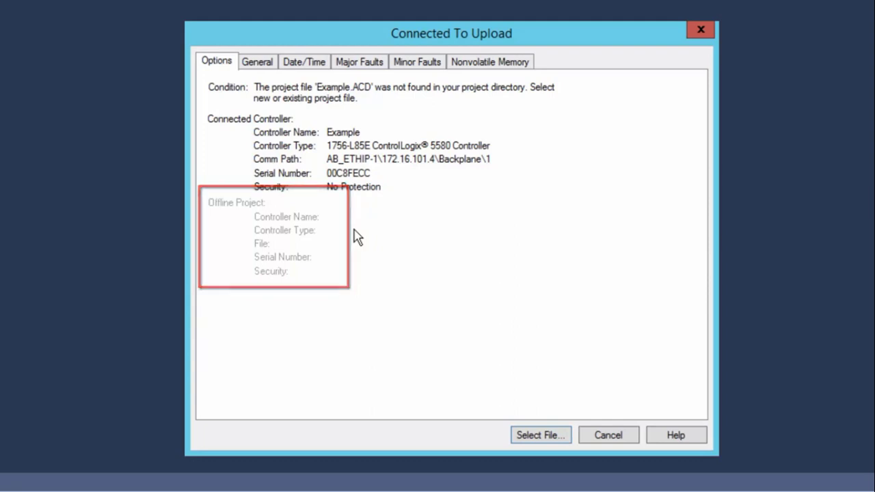
pyautogui.click(545, 438)
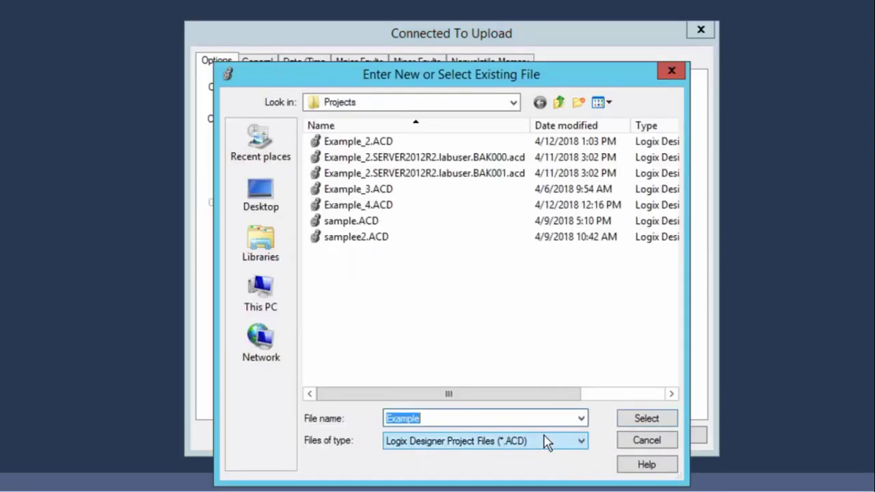
pyautogui.click(376, 188)
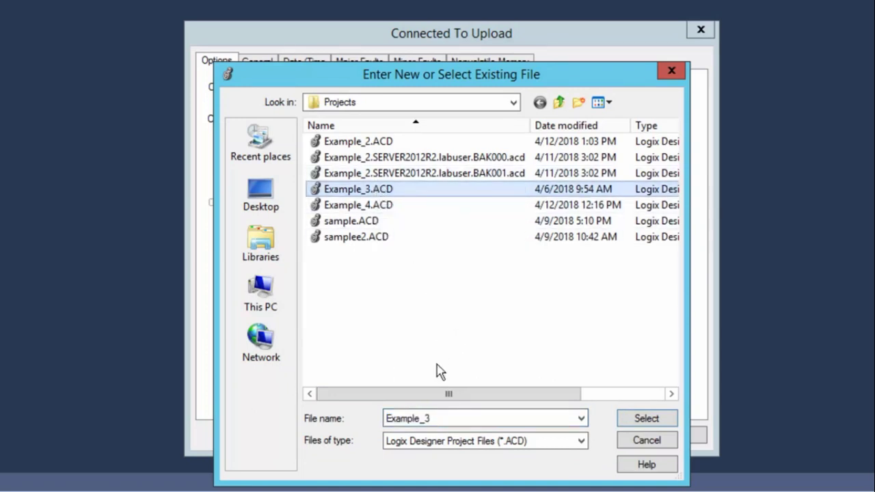
pyautogui.click(443, 415)
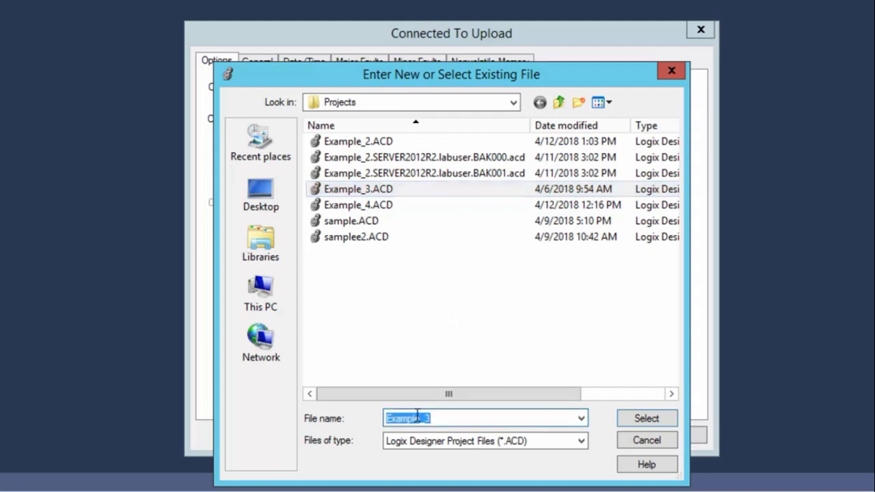
pyautogui.write('NewFromUpload')
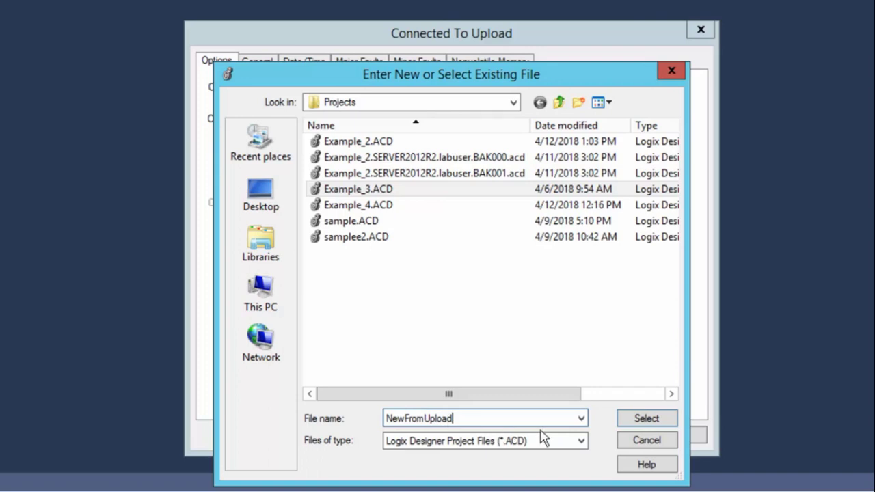
pyautogui.click(642, 419)
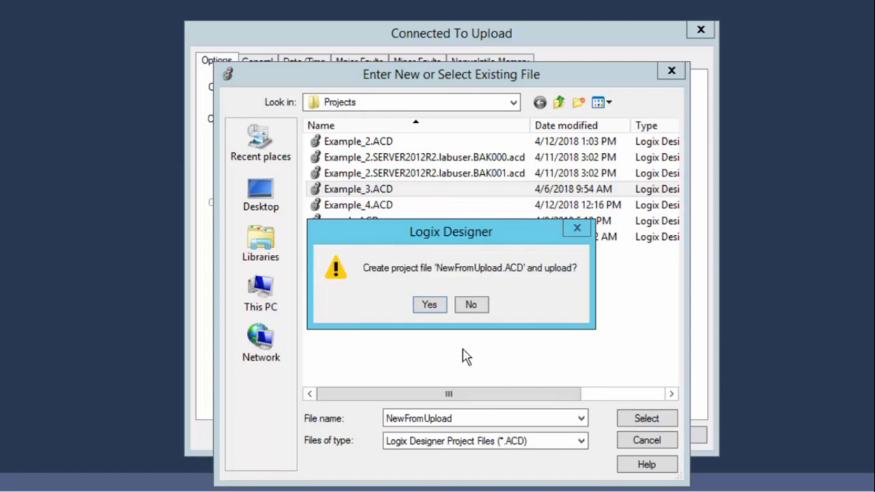
pyautogui.click(428, 305)
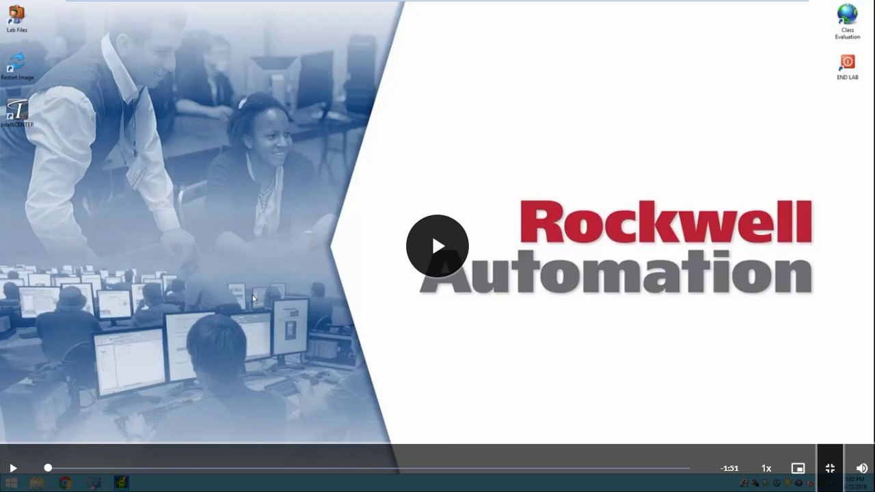
pyautogui.press('Escape')
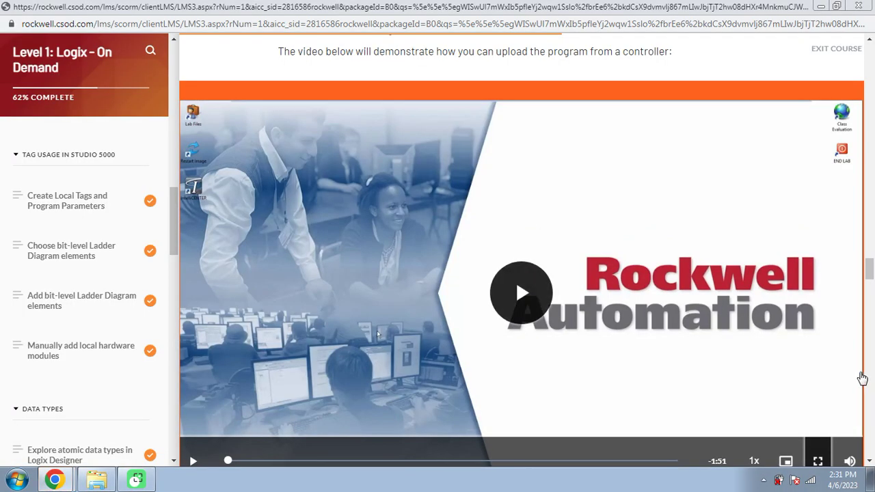
# Step: Look through the "Try it for yourself!" lab PDFs below the upload video and read the first Knowledge check question
pyautogui.scroll(-2, 768, 387)
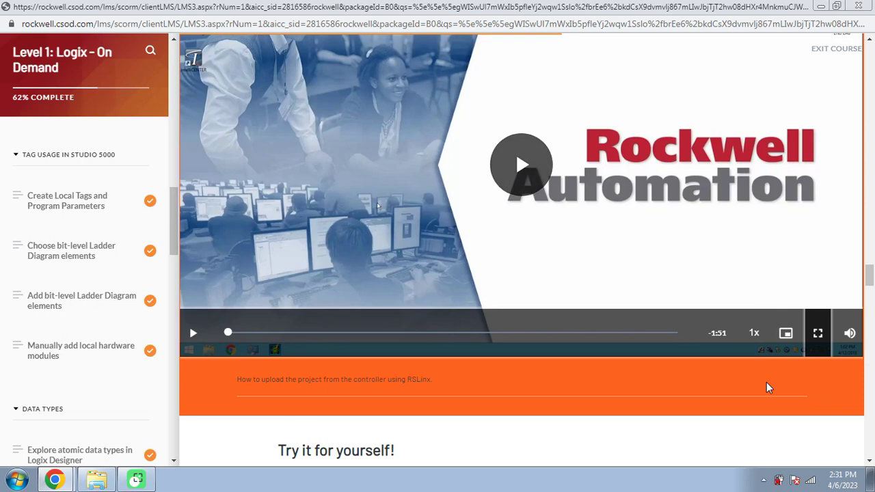
pyautogui.scroll(-3, 766, 382)
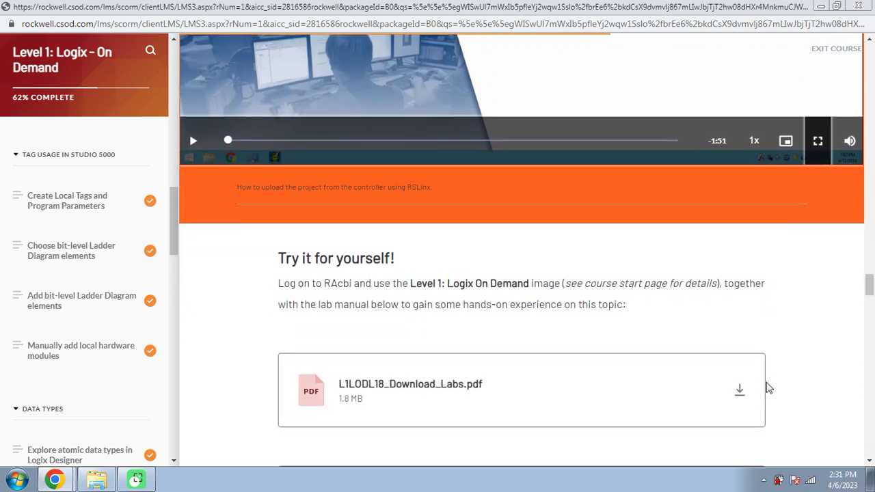
pyautogui.scroll(-1, 768, 387)
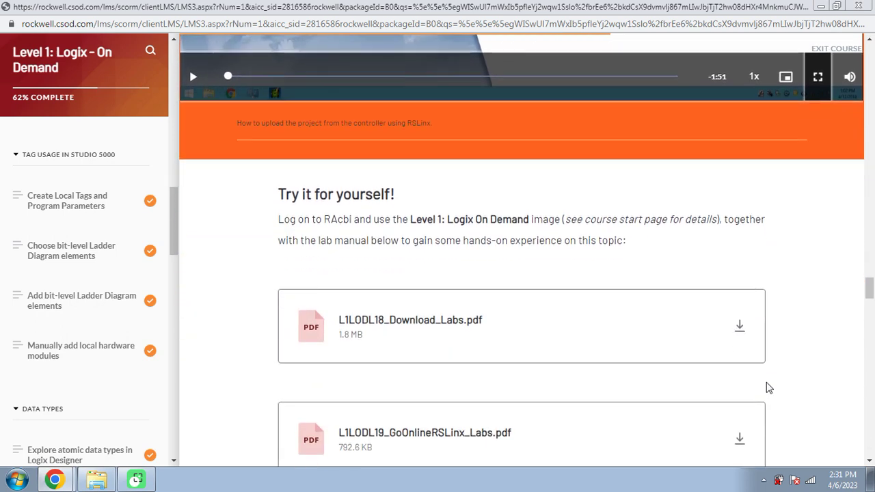
pyautogui.scroll(-1, 768, 387)
pyautogui.scroll(-2, 768, 388)
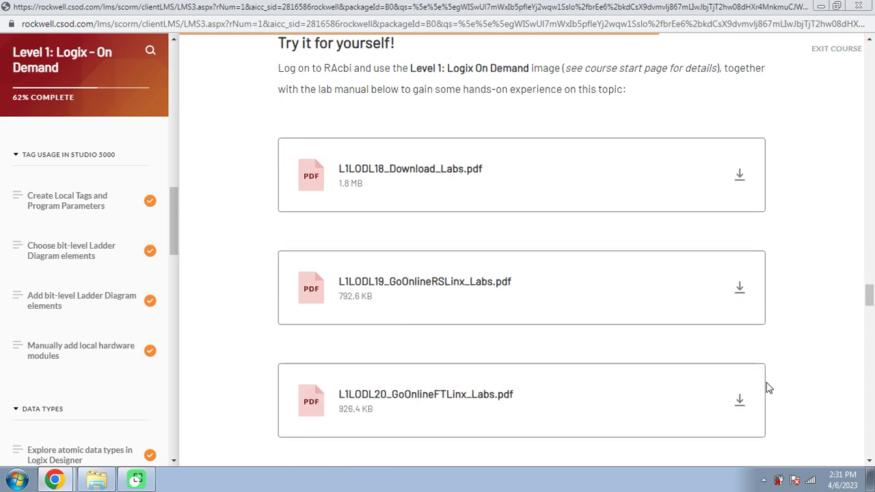
pyautogui.scroll(-4, 768, 387)
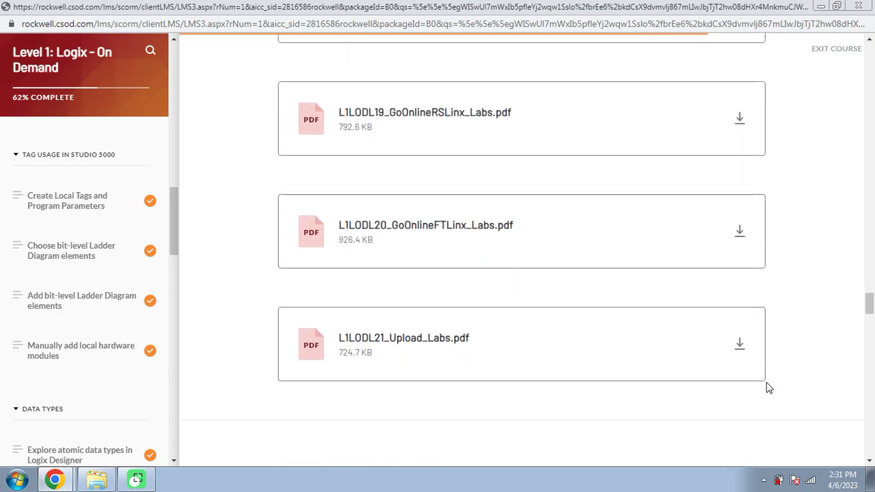
pyautogui.scroll(-4, 767, 387)
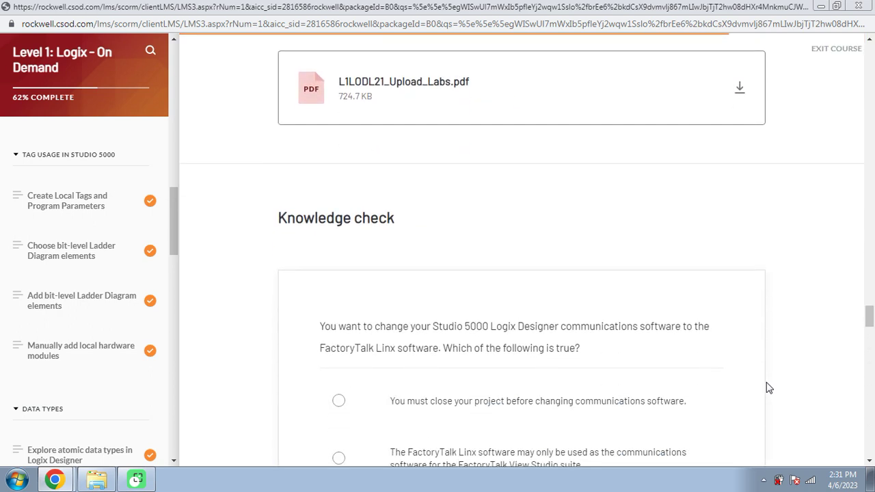
pyautogui.scroll(-1, 768, 388)
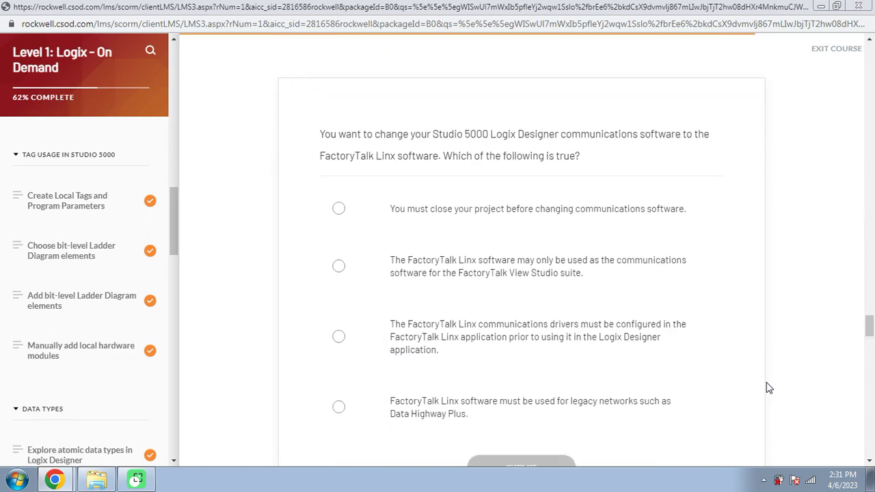
pyautogui.scroll(-1, 768, 387)
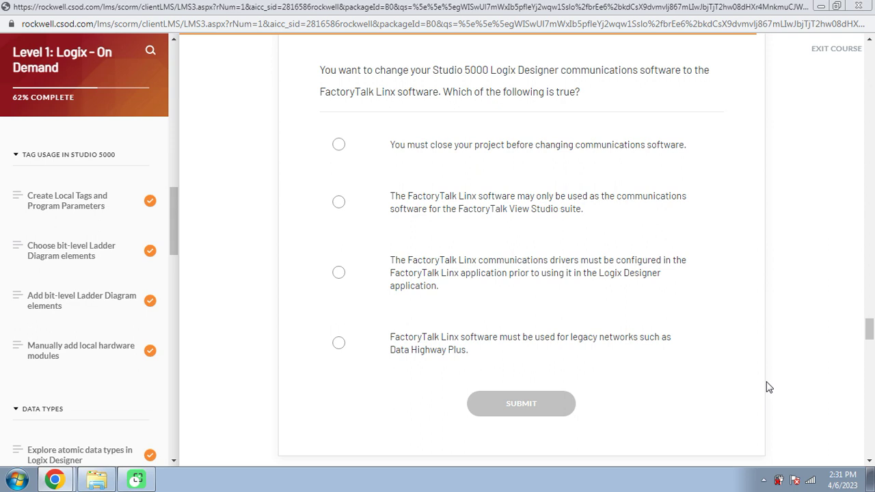
# Step: Answer the question on changing to FactoryTalk Linx with "You must close your project before changing communications software" and submit it
pyautogui.click(134, 482)
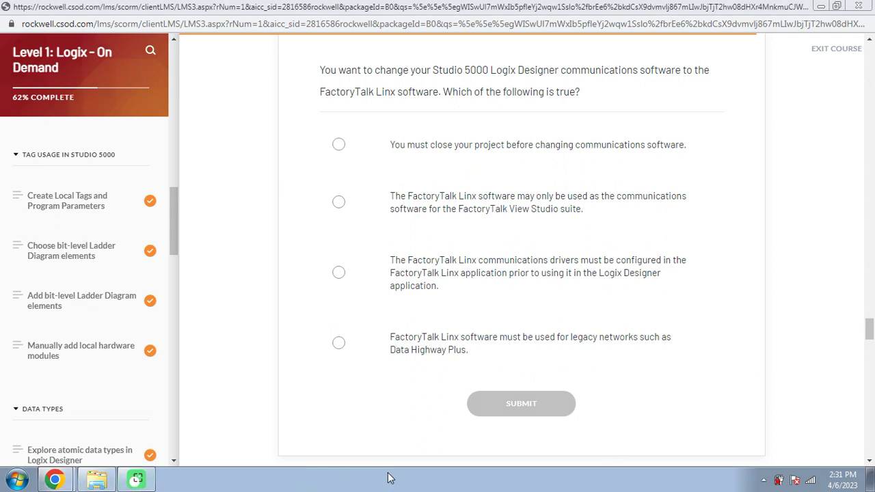
pyautogui.scroll(-1, 642, 408)
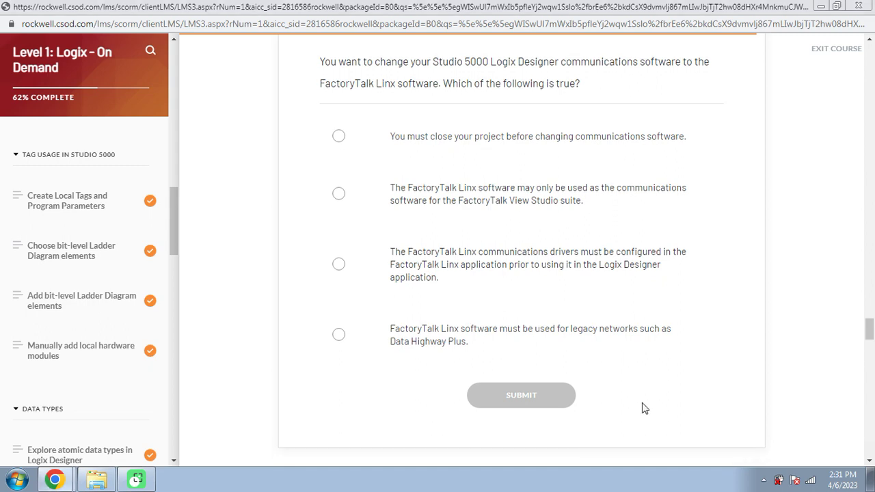
pyautogui.click(562, 157)
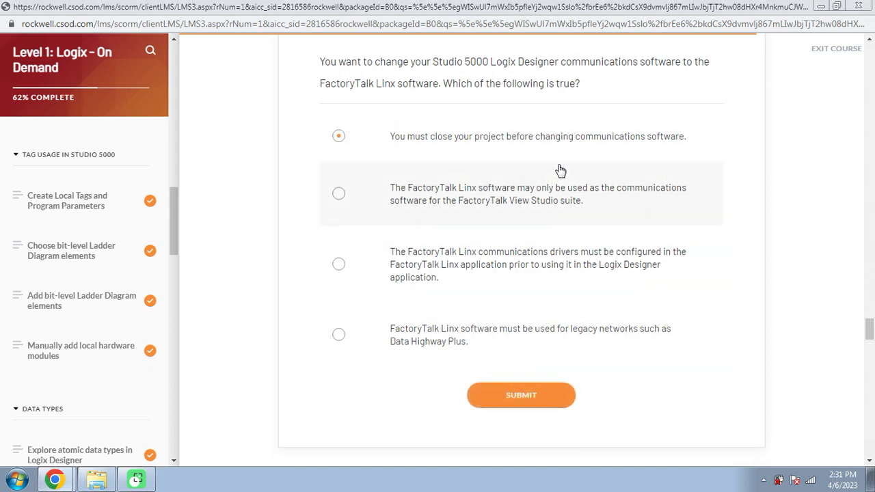
pyautogui.click(538, 398)
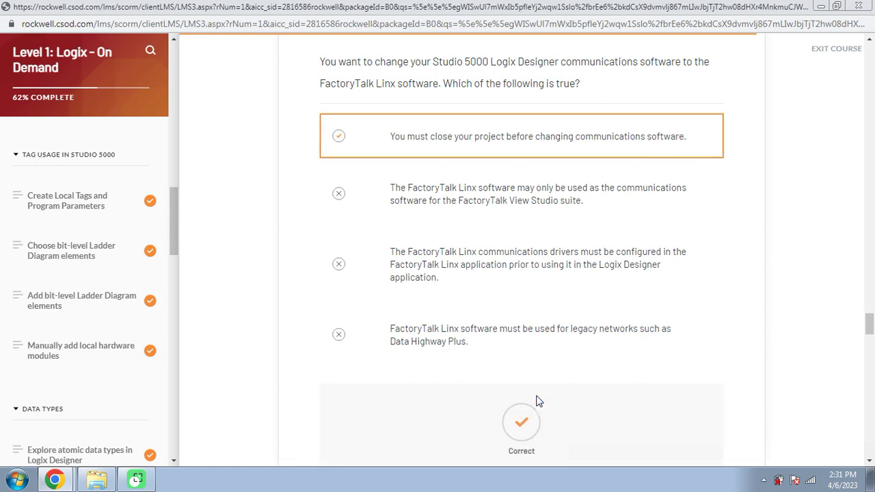
# Step: Answer the question on avoiding broadcast discovery traffic by choosing the FactoryTalk Linx Ethernet driver configured for Device List / Range, and submit it
pyautogui.scroll(-4, 538, 401)
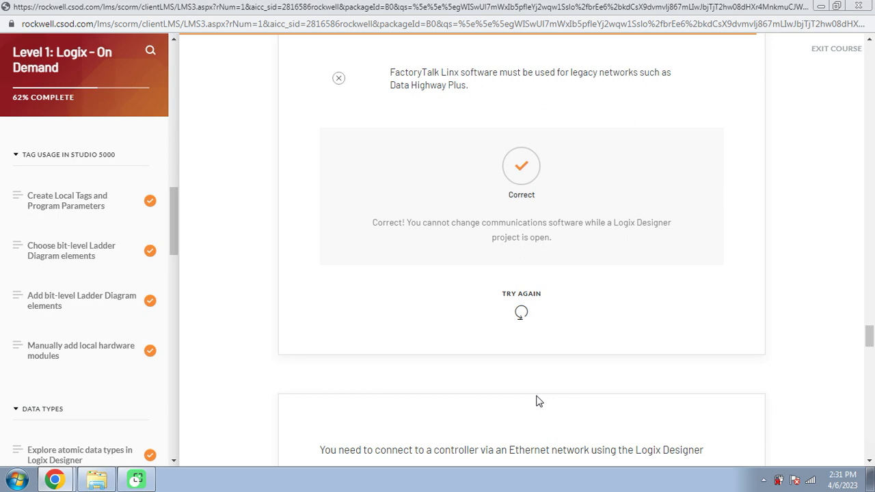
pyautogui.scroll(-6, 538, 401)
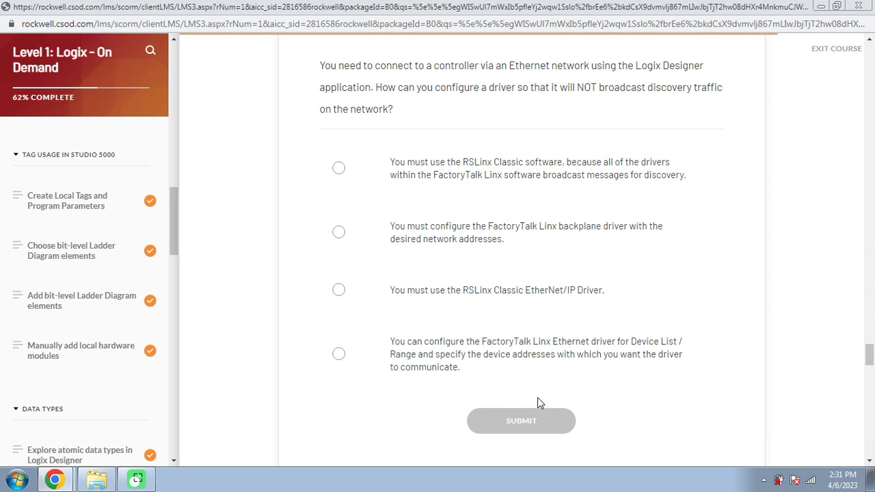
pyautogui.scroll(1, 537, 403)
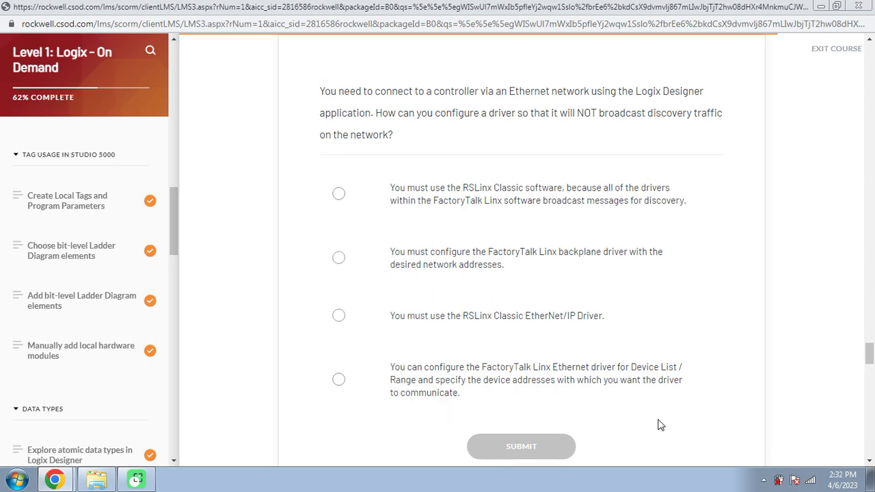
pyautogui.click(620, 407)
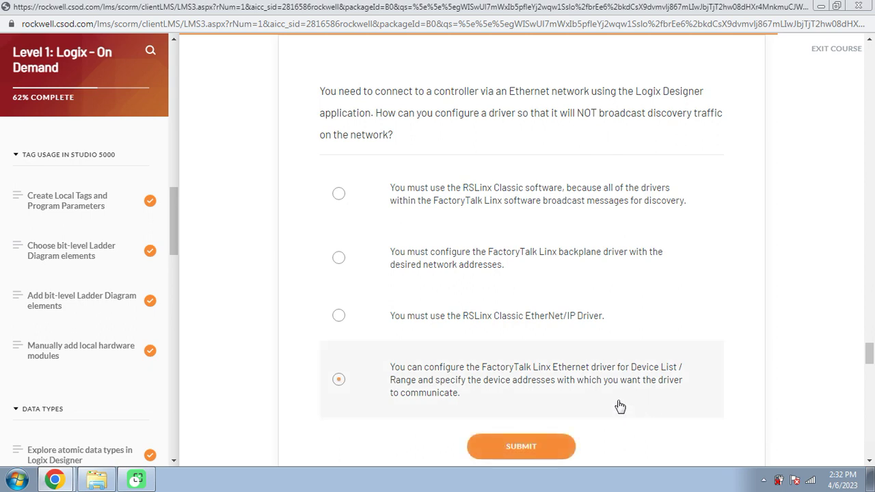
pyautogui.click(523, 452)
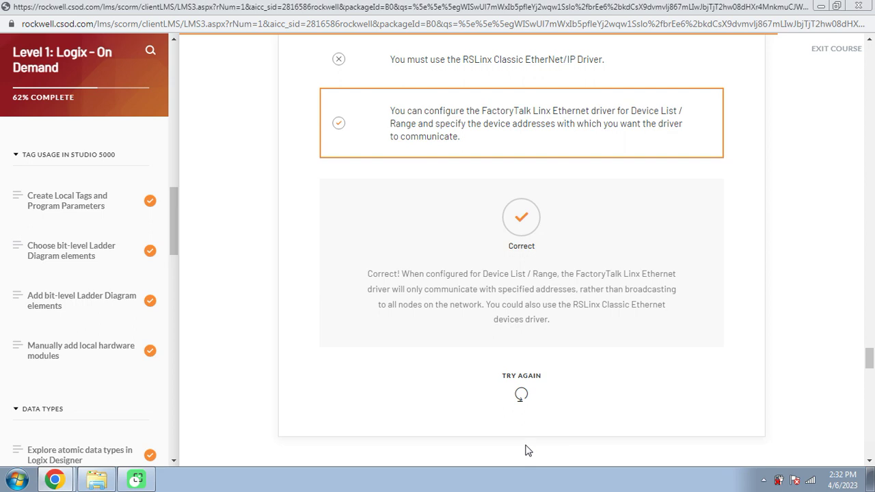
# Step: Answer the question on downloading a project with "Configure a path to the controller prior to the download" and submit it
pyautogui.scroll(-5, 526, 449)
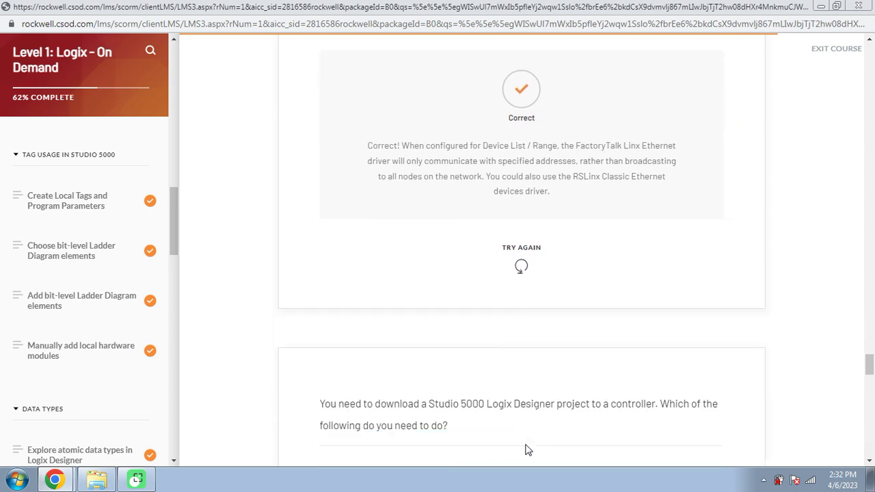
pyautogui.scroll(-1, 526, 447)
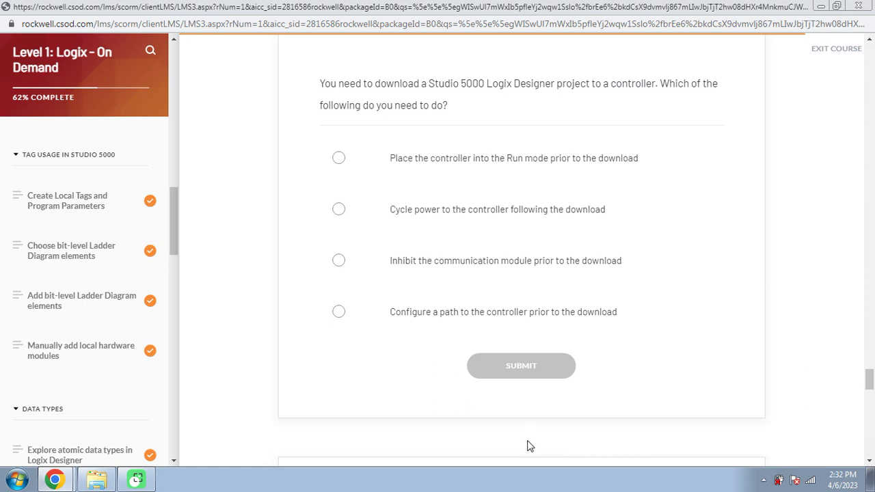
pyautogui.click(486, 322)
pyautogui.click(513, 373)
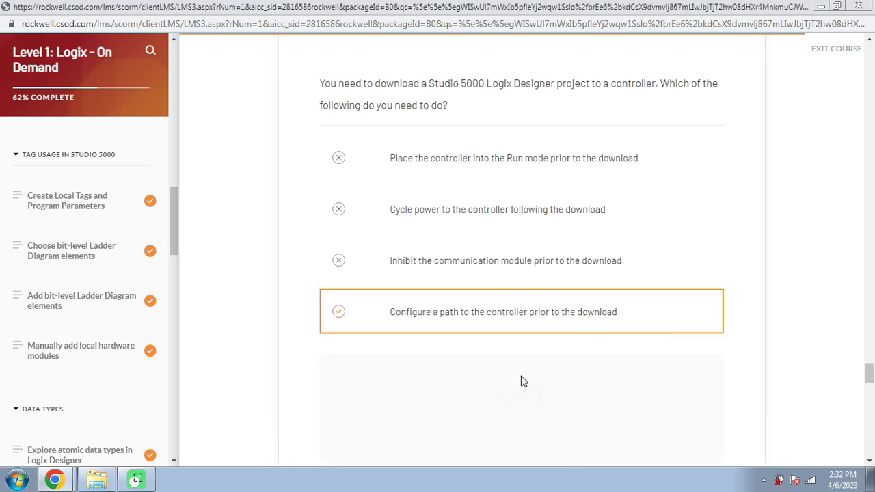
# Step: Answer the question on downloading to a ControlLogix controller containing a project with "The original project is overwritten and no longer exists in the controller"; submit it
pyautogui.scroll(-2, 521, 380)
pyautogui.scroll(-2, 520, 379)
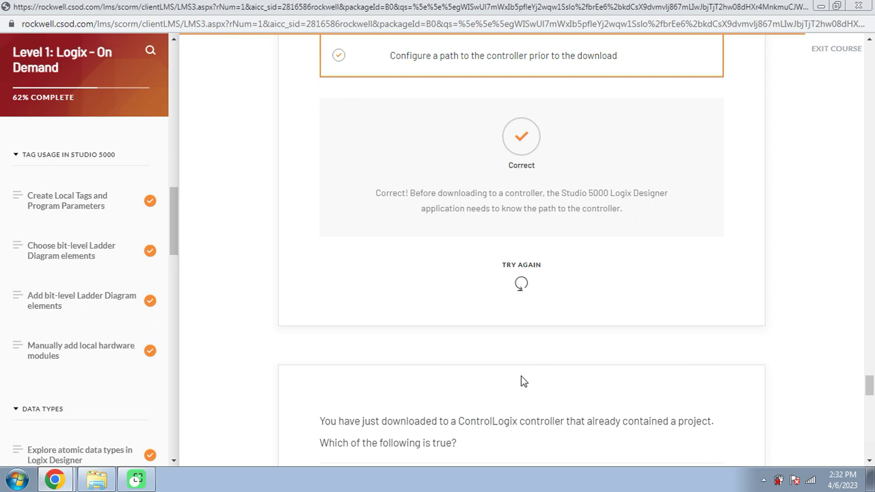
pyautogui.scroll(-5, 521, 381)
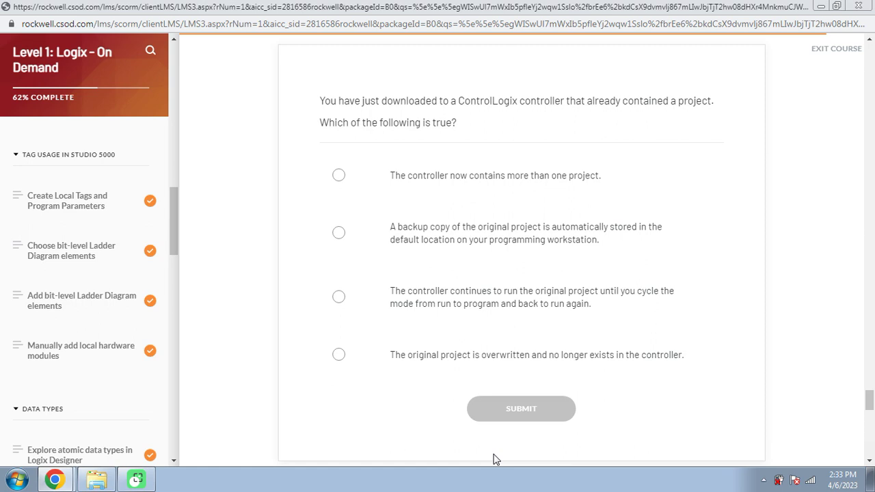
pyautogui.click(476, 364)
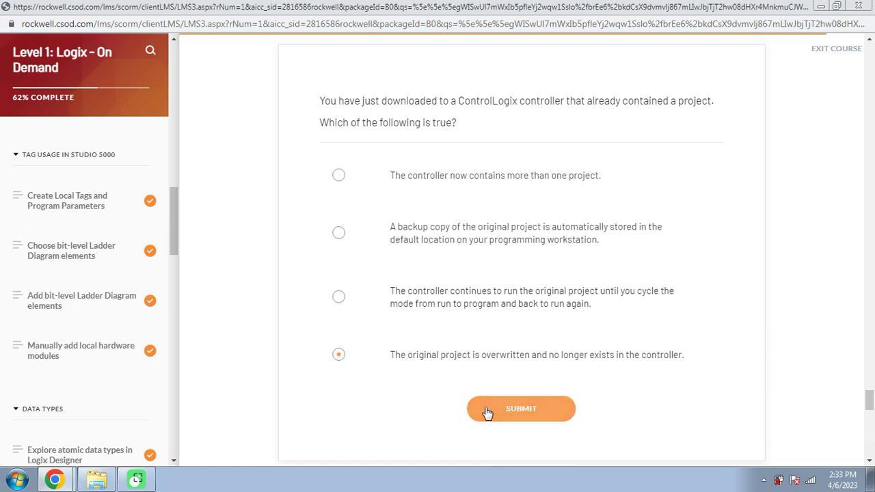
pyautogui.click(496, 414)
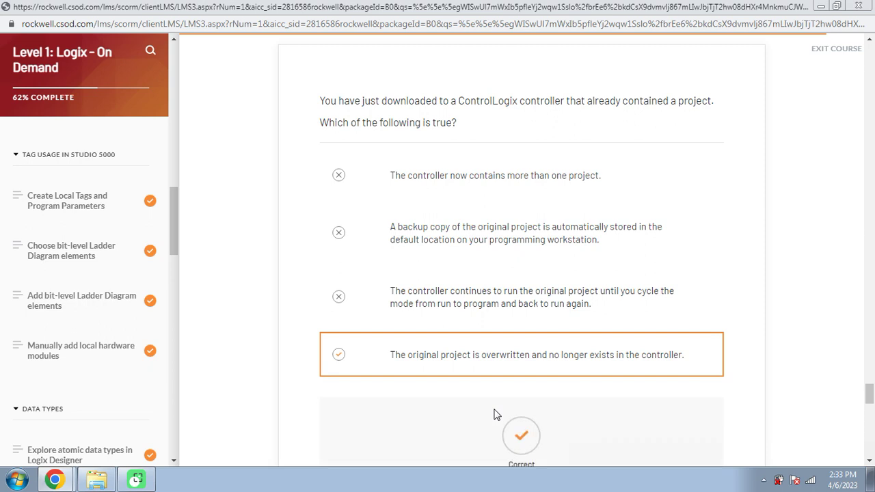
# Step: Answer the question on making the workstation project match the controller's project with "Upload" and submit it
pyautogui.scroll(-5, 496, 414)
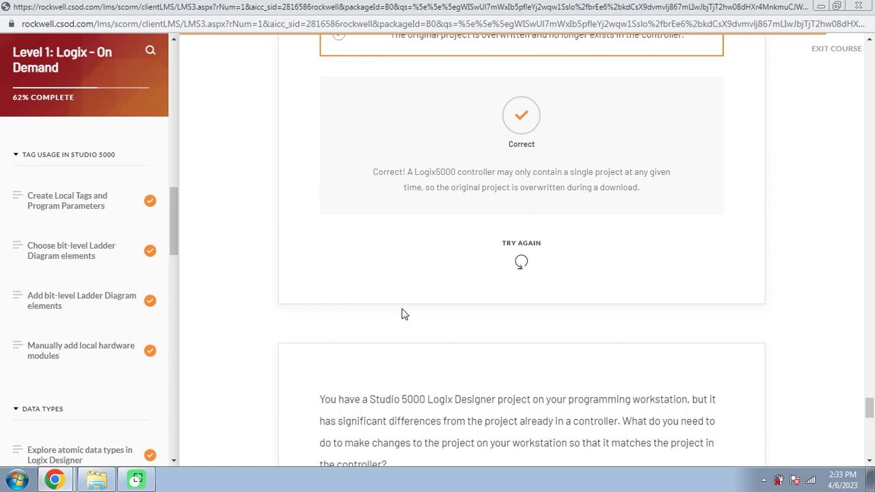
pyautogui.scroll(-4, 401, 314)
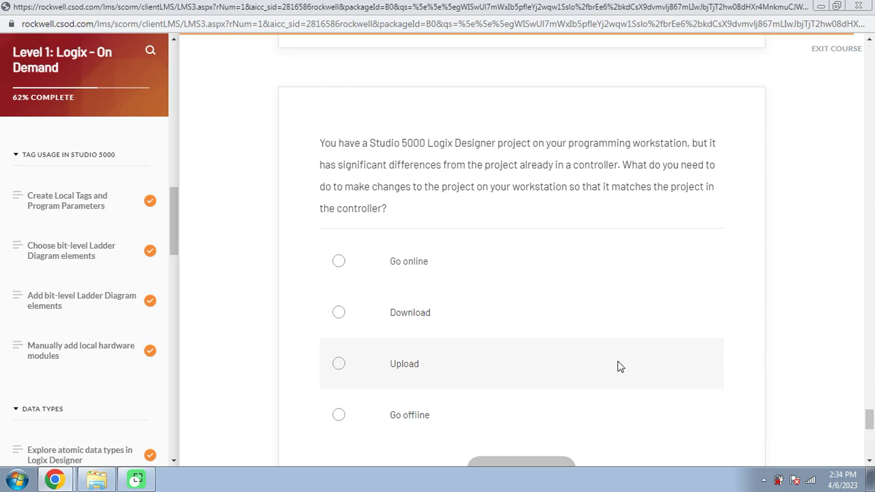
pyautogui.click(619, 366)
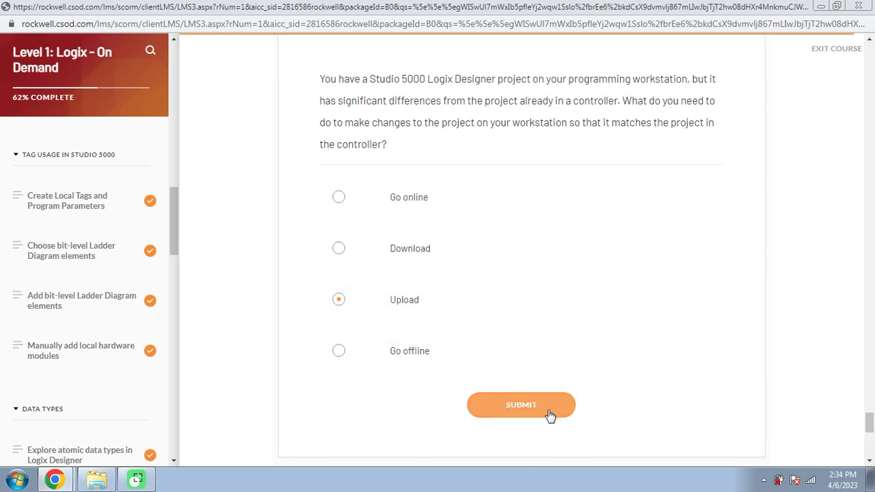
pyautogui.click(548, 413)
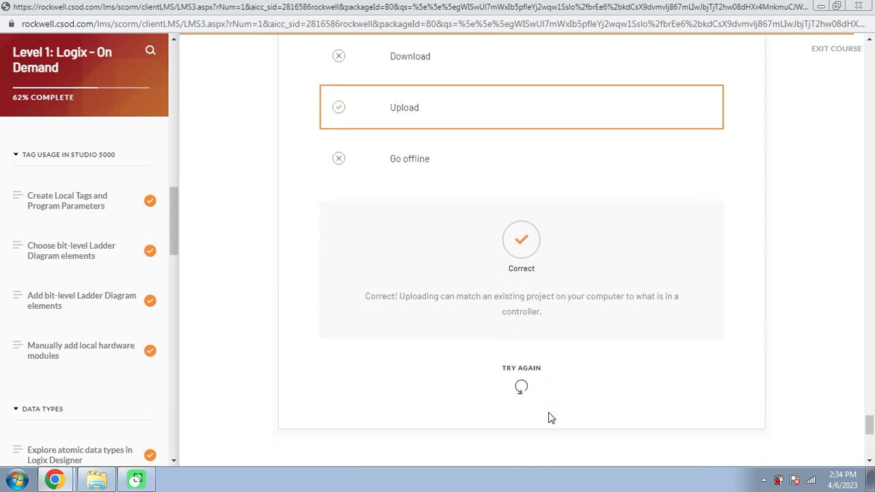
# Step: Answer the question on making a backup copy of the controller's existing project with "Upload" and submit it
pyautogui.scroll(-1, 551, 417)
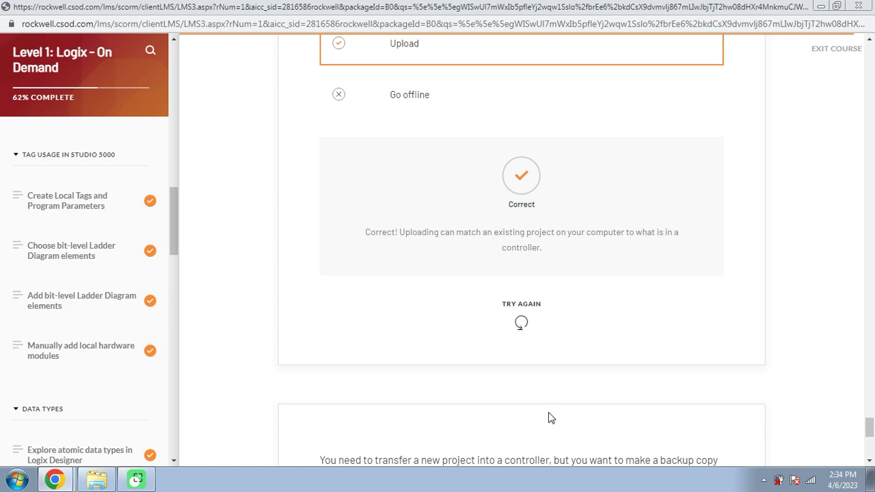
pyautogui.scroll(-5, 550, 418)
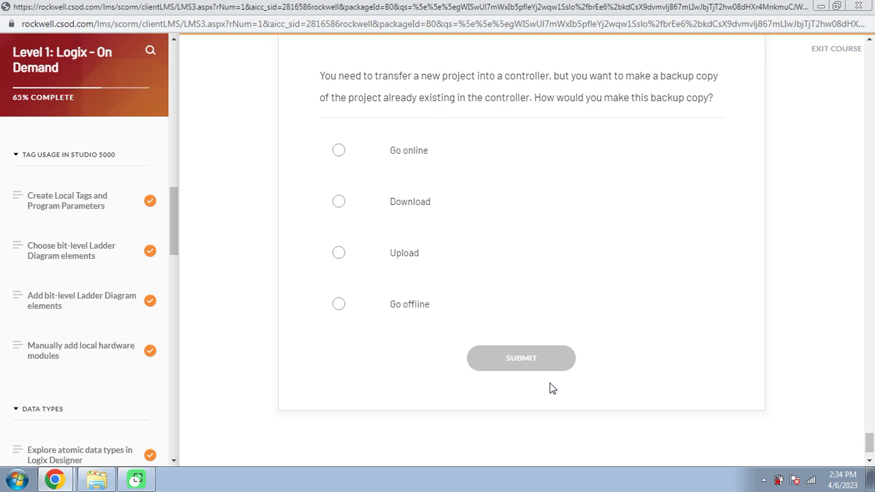
pyautogui.scroll(-1, 517, 416)
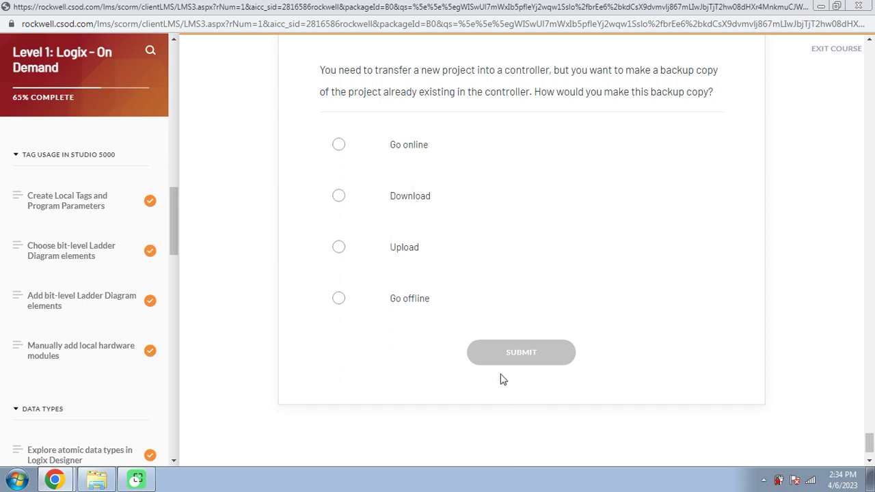
pyautogui.click(458, 254)
pyautogui.click(546, 350)
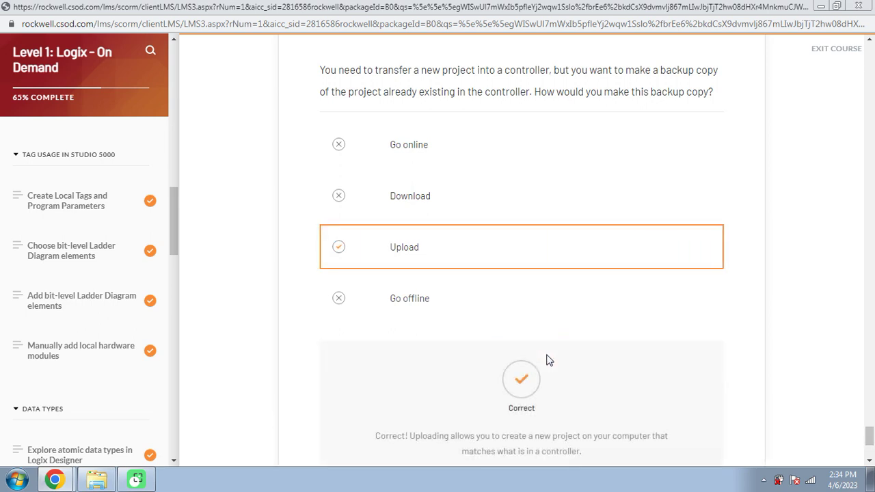
pyautogui.scroll(-3, 546, 360)
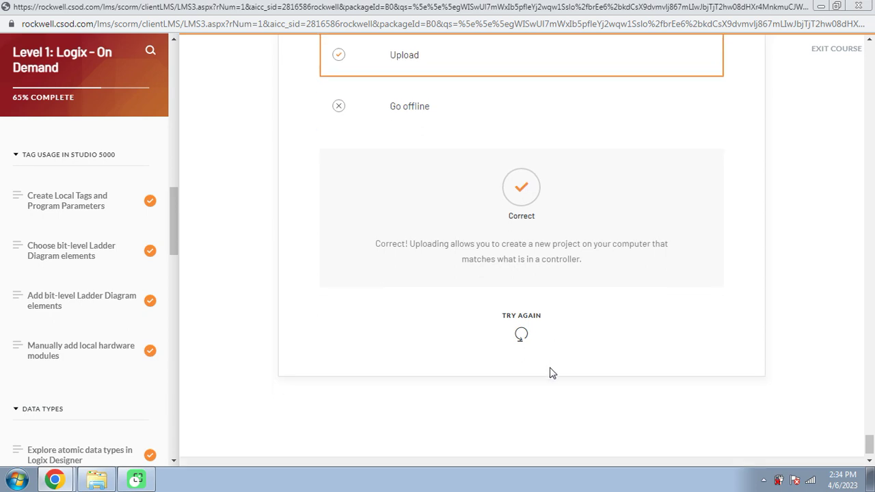